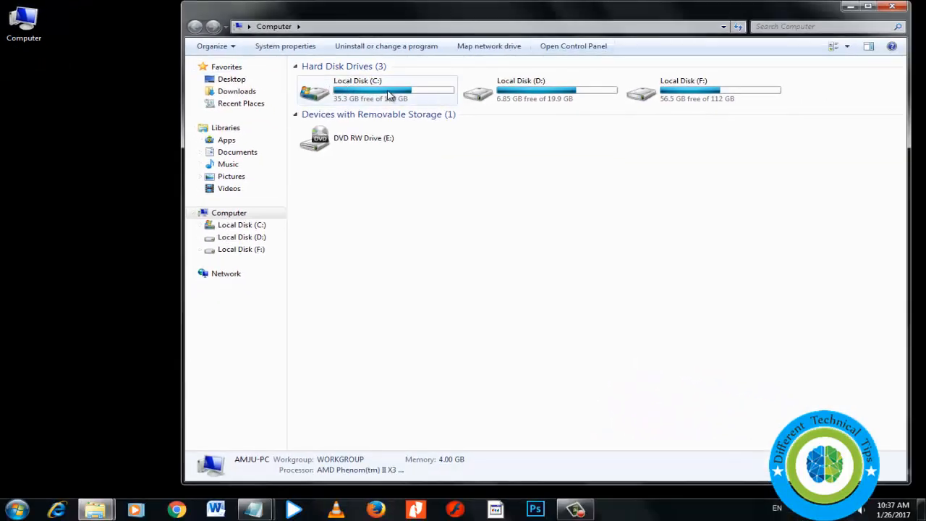
# Browse to C:\Program Files\Internet Download Manager in a maximized Explorer window.
pyautogui.doubleClick(561, 17)
pyautogui.doubleClick(210, 88)
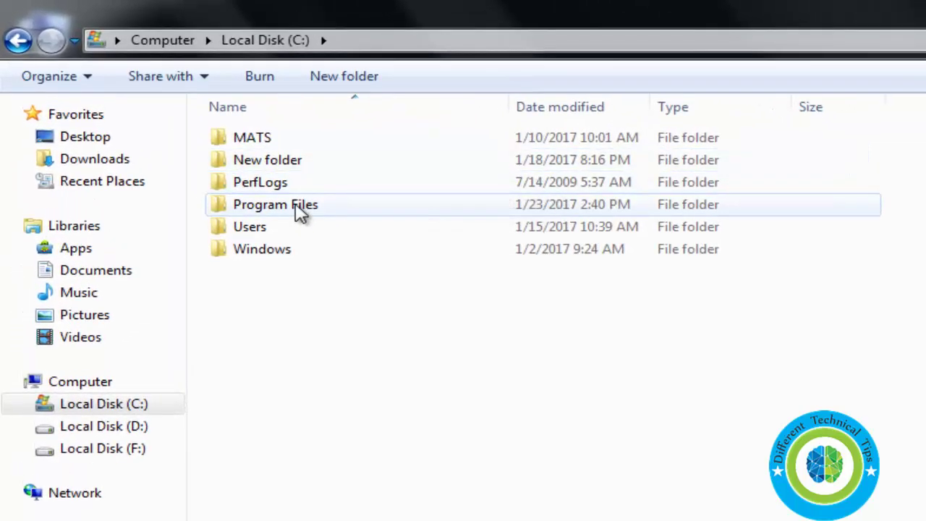
pyautogui.doubleClick(275, 204)
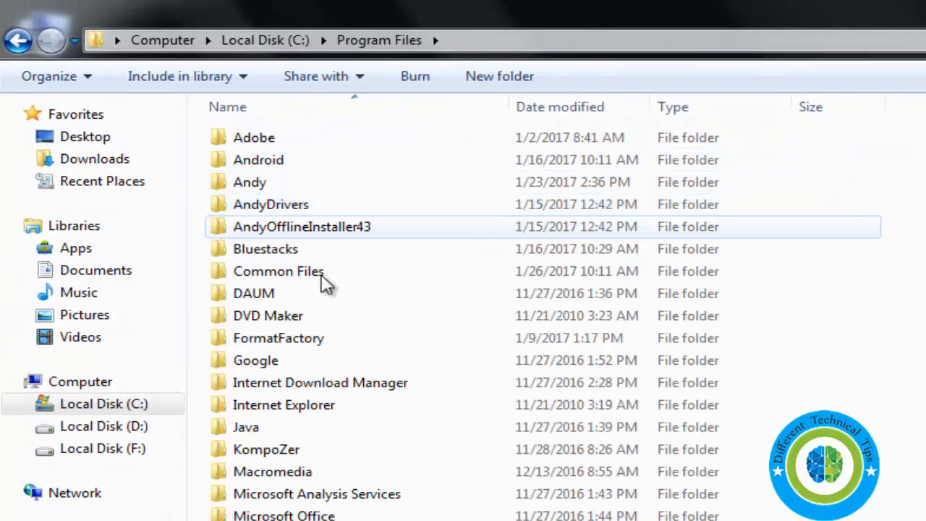
pyautogui.doubleClick(360, 391)
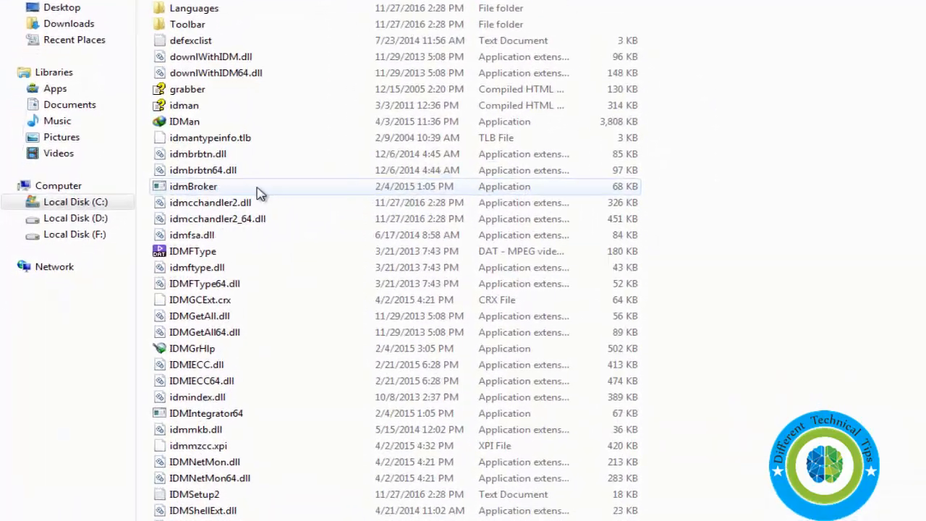
# Delete the IDMGrHlp application file from the folder.
pyautogui.click(249, 372)
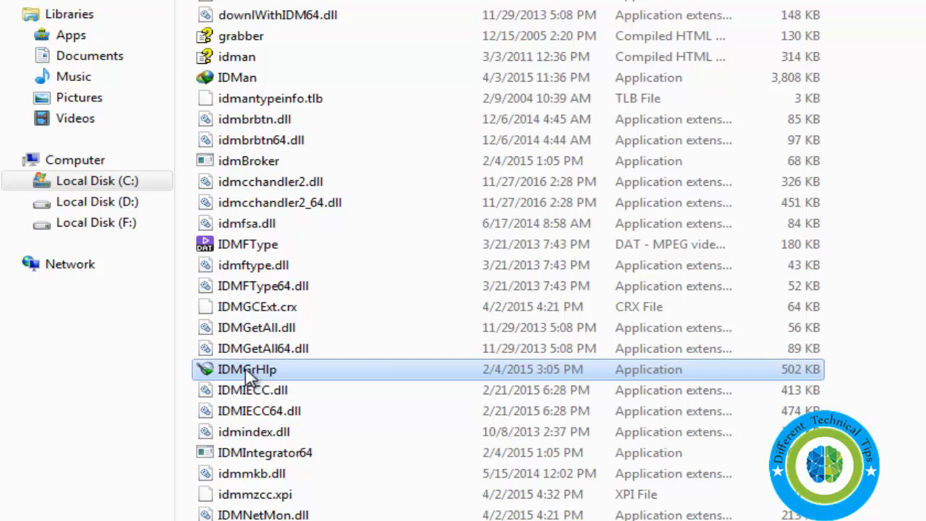
pyautogui.rightClick(250, 373)
pyautogui.click(303, 305)
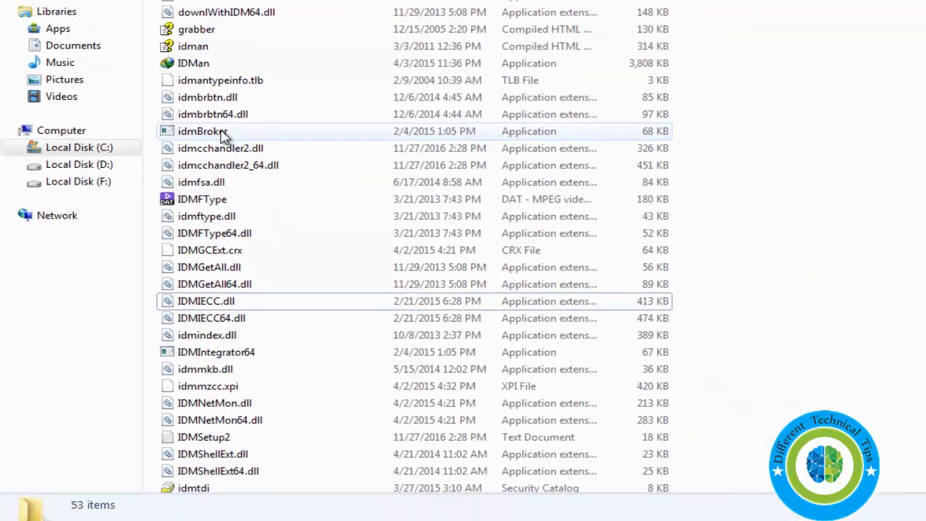
# Copy idmBroker and paste a duplicate into the same folder with administrator permission.
pyautogui.click(217, 128)
pyautogui.rightClick(206, 123)
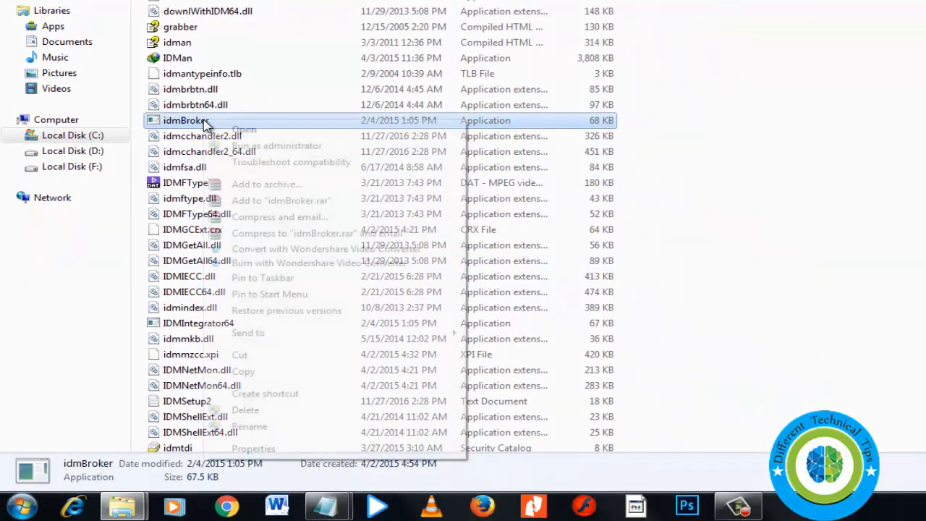
pyautogui.click(243, 371)
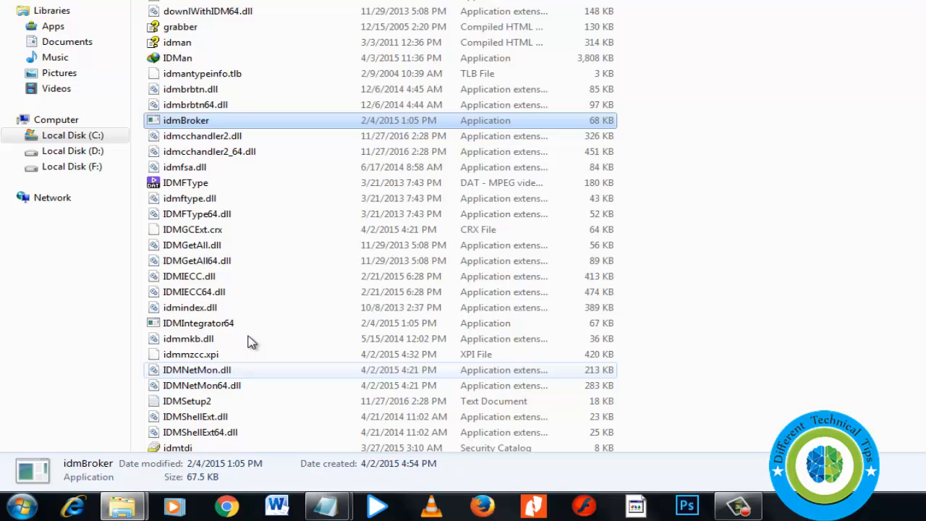
pyautogui.click(803, 123)
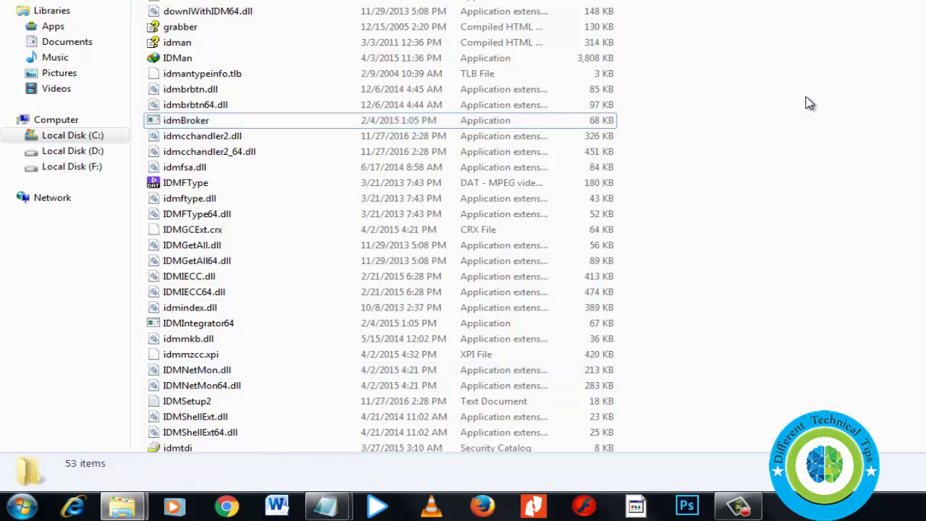
pyautogui.rightClick(868, 94)
pyautogui.click(914, 201)
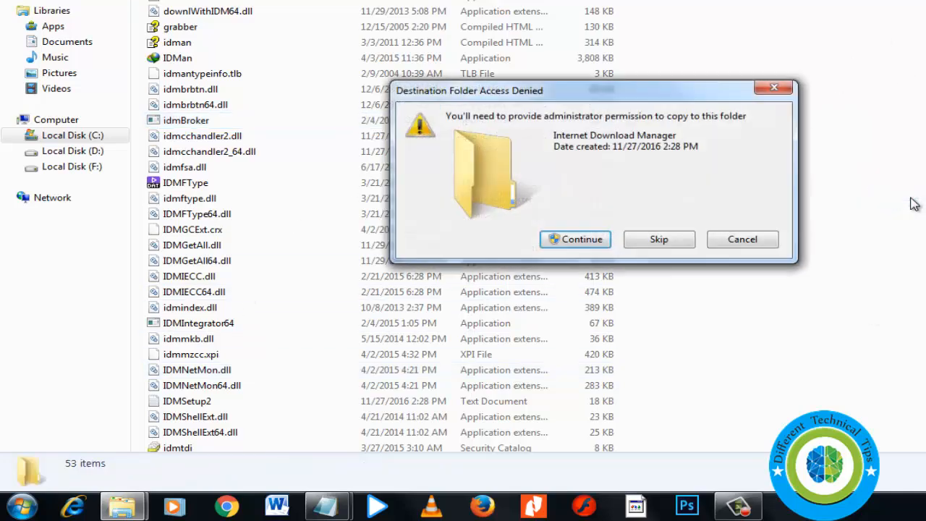
pyautogui.click(583, 239)
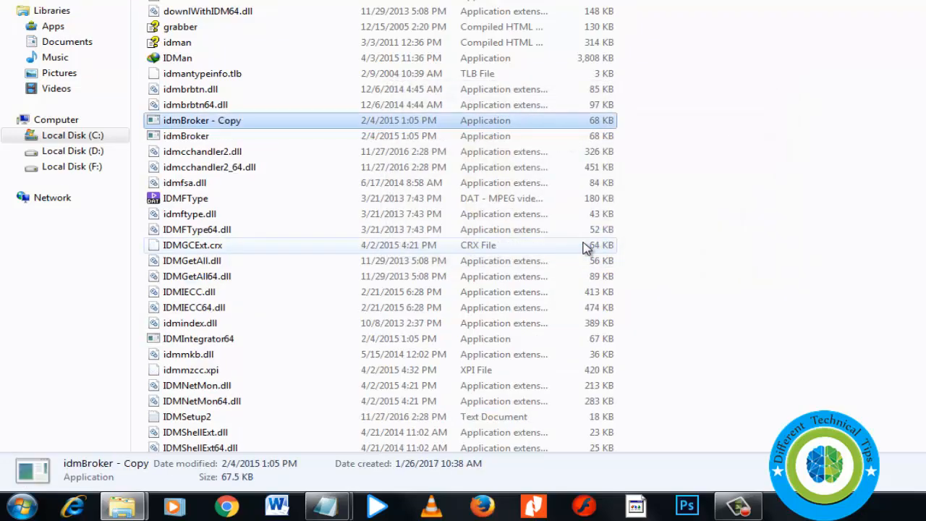
# Rename the new 'idmBroker - Copy' file to IDMGrHlp.
pyautogui.click(208, 120)
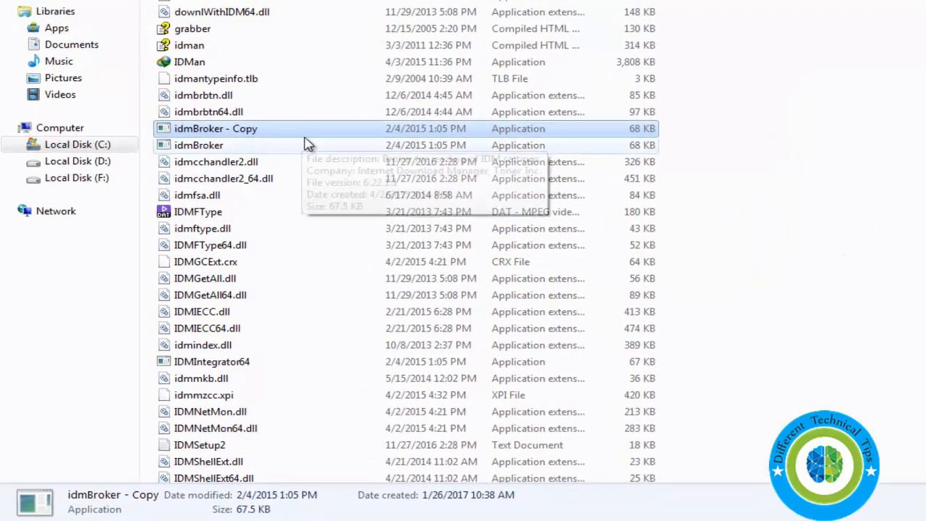
pyautogui.rightClick(255, 129)
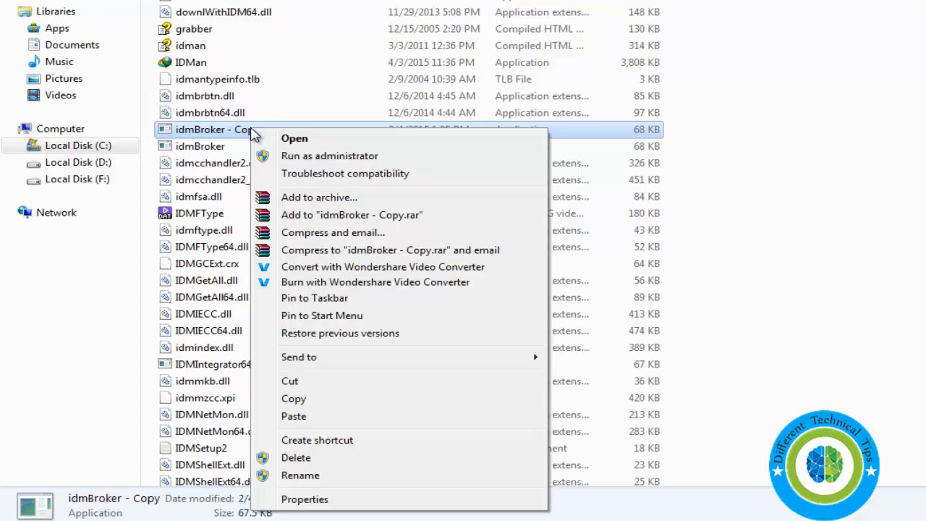
pyautogui.click(299, 475)
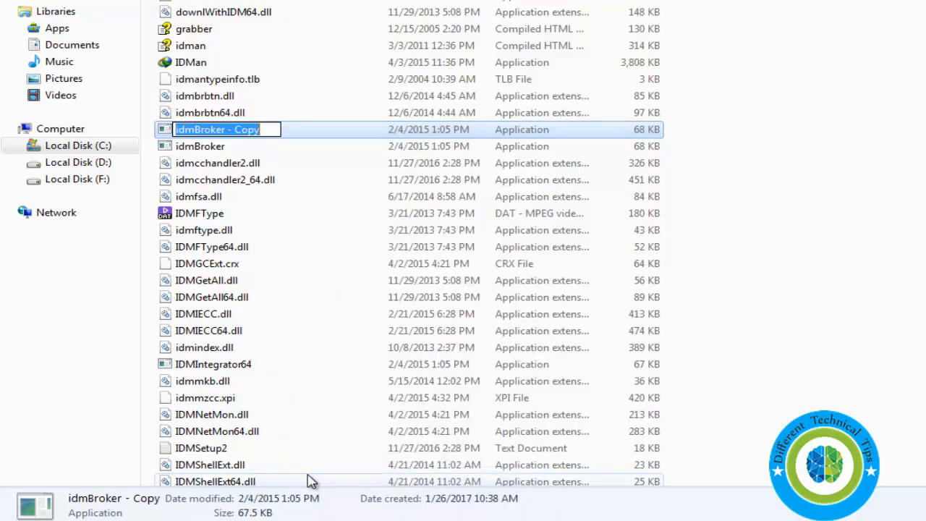
pyautogui.press('BackSpace')
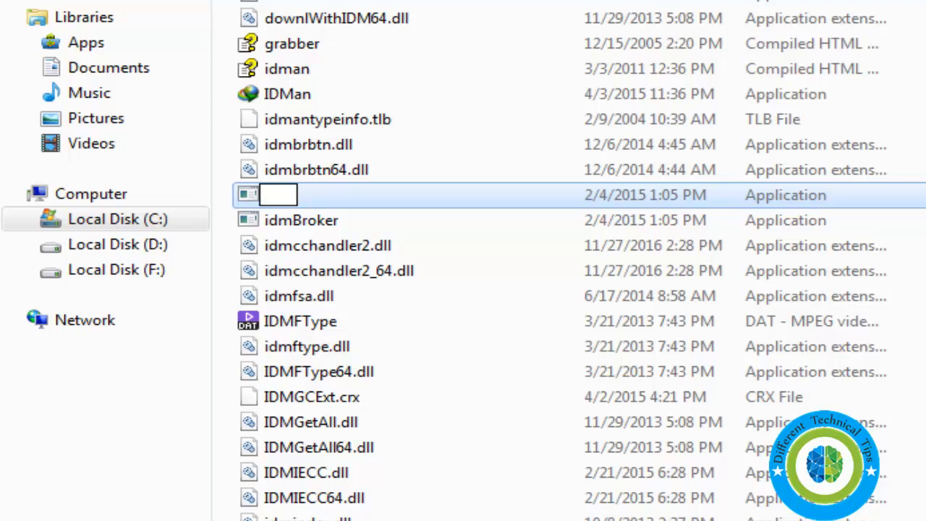
pyautogui.write('IDM')
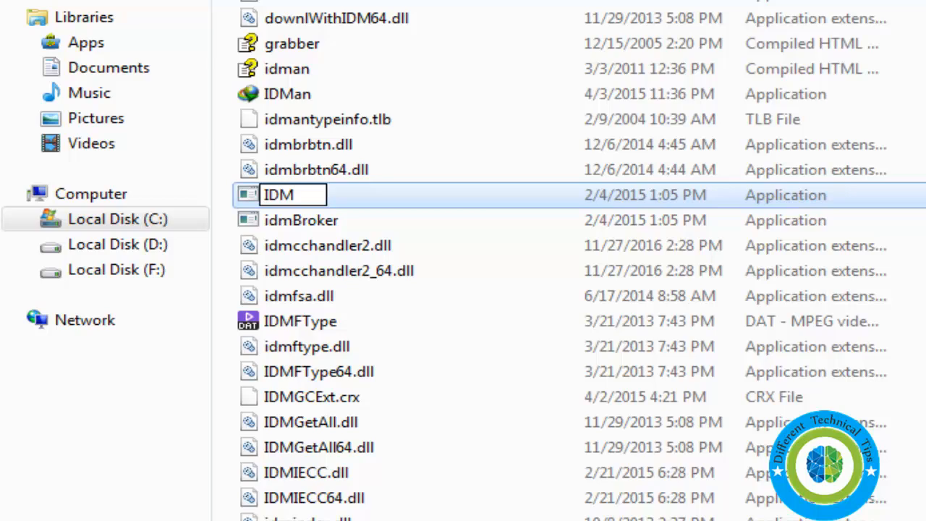
pyautogui.write('GrH')
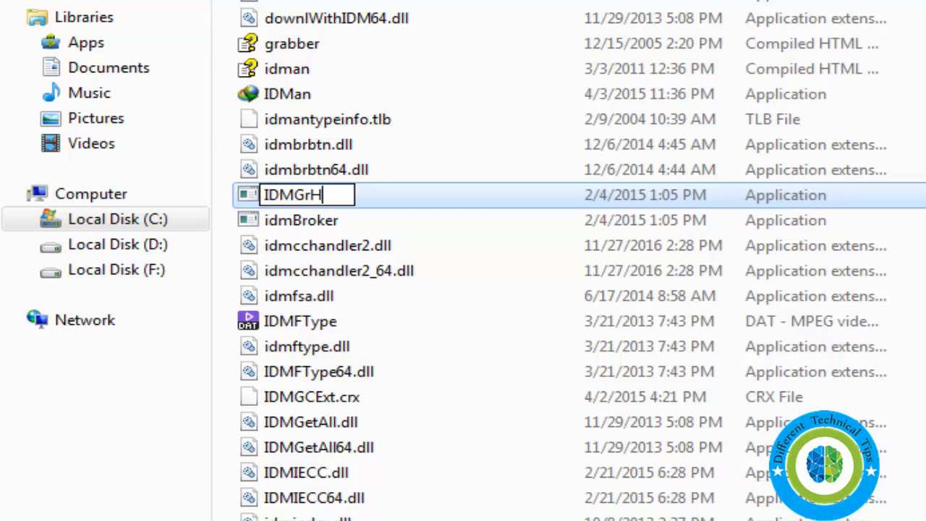
pyautogui.write('lp')
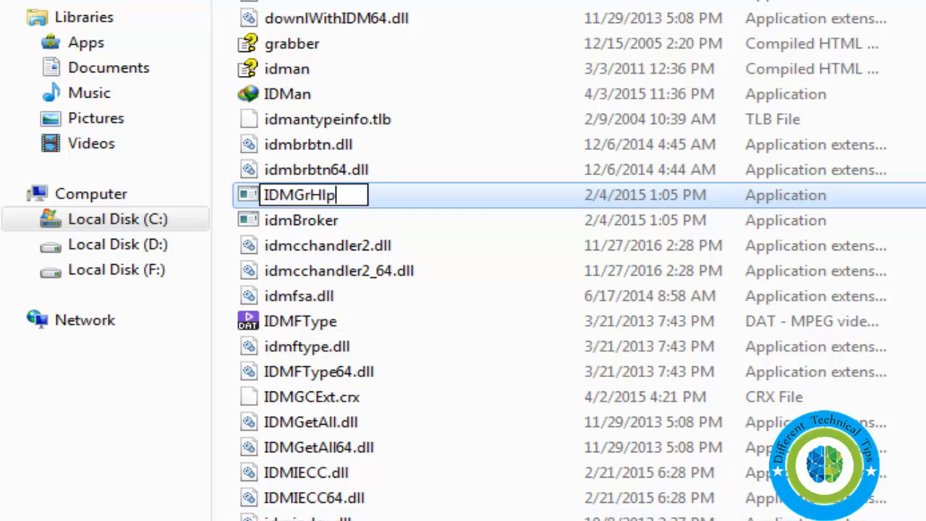
pyautogui.press('Return')
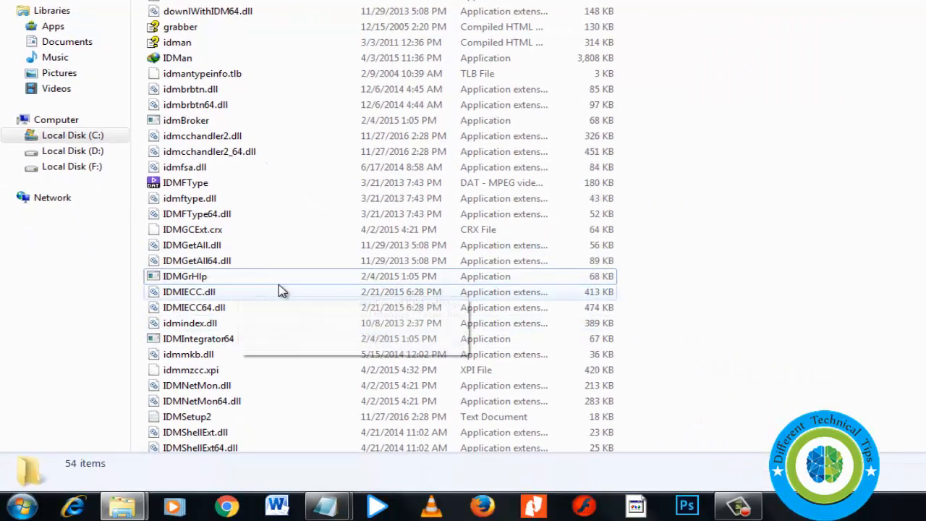
# Refresh the folder listing and restart the computer from the shutdown options.
pyautogui.rightClick(780, 61)
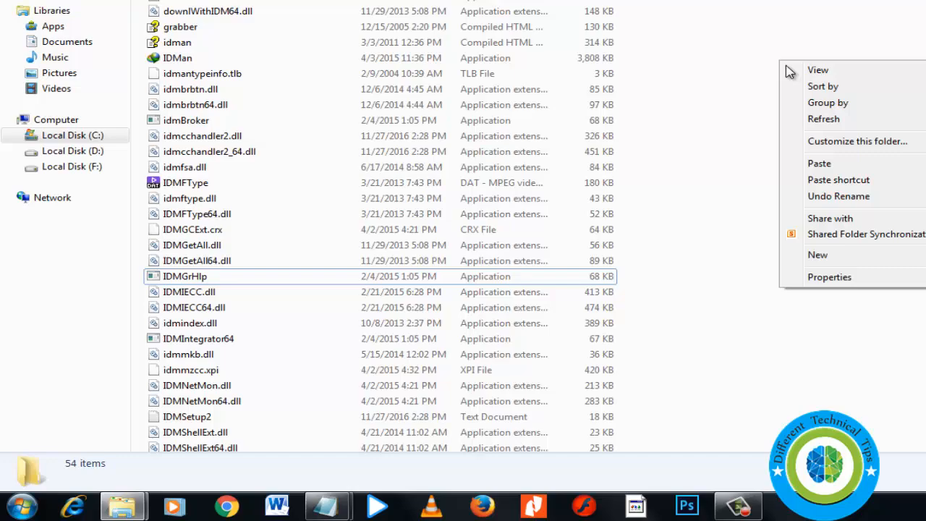
pyautogui.click(823, 119)
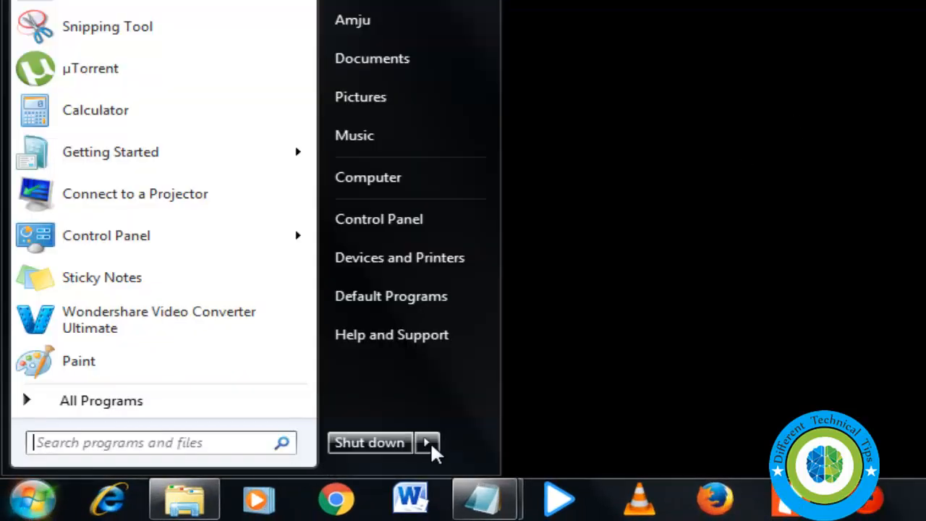
pyautogui.click(426, 442)
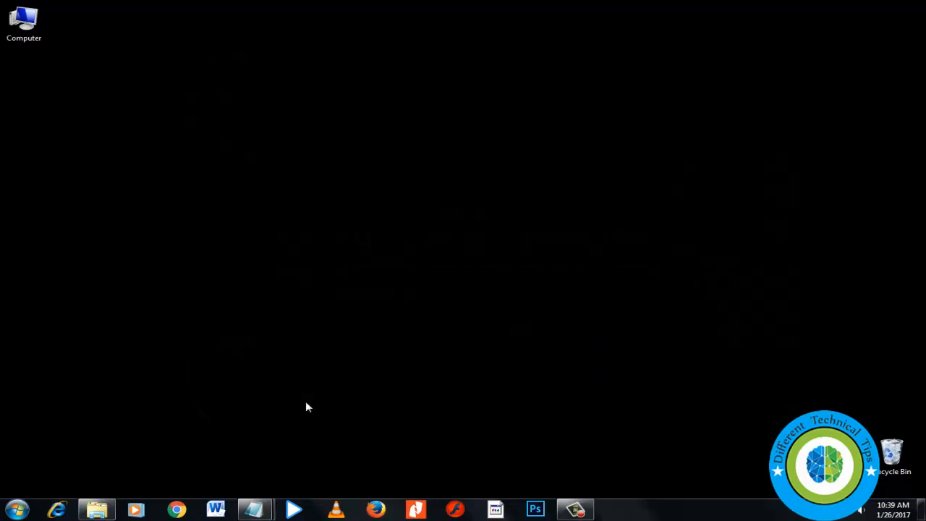
# Launch regedit from Start menu search and maximize Registry Editor.
pyautogui.click(16, 510)
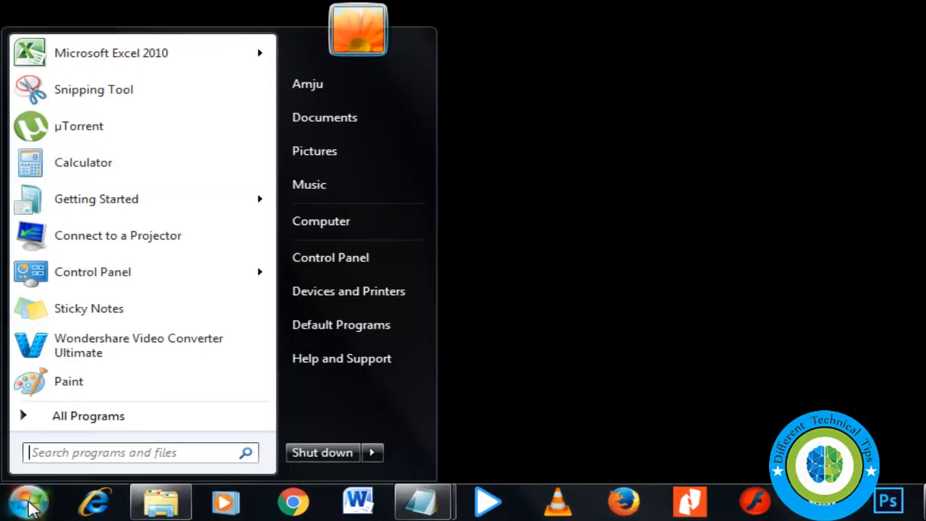
pyautogui.click(120, 456)
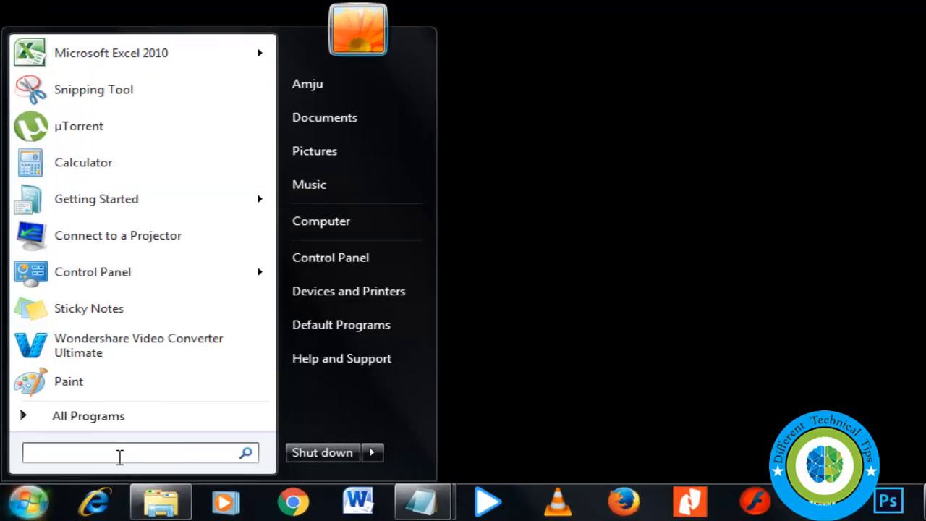
pyautogui.write('regedit')
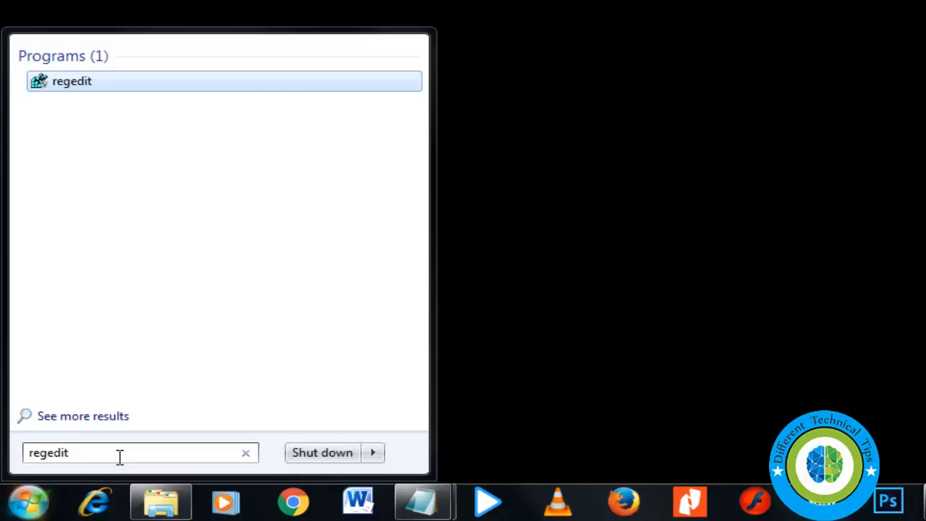
pyautogui.press('Return')
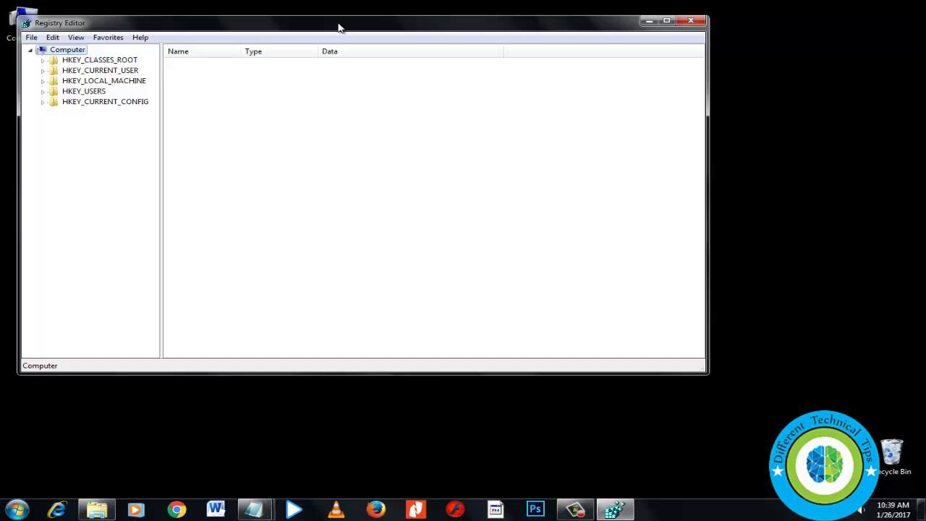
pyautogui.doubleClick(346, 15)
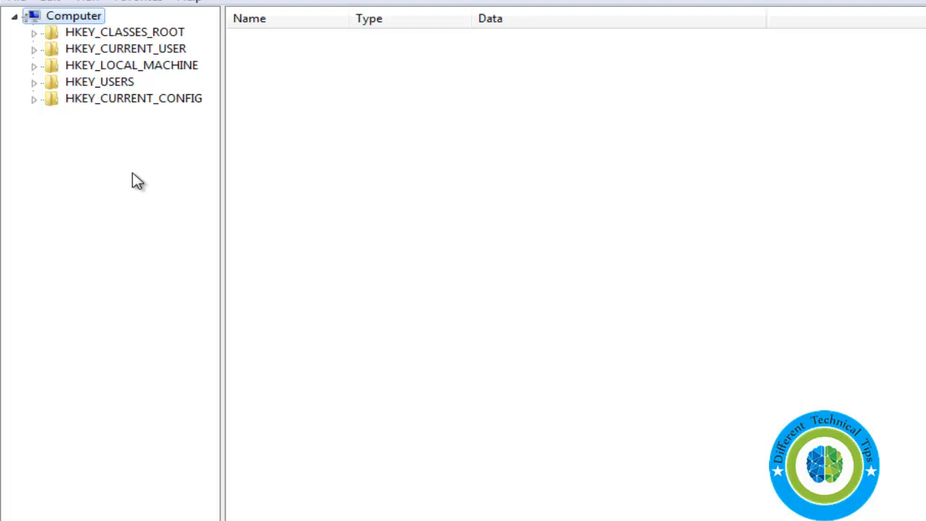
# Expand HKEY_CURRENT_USER and its Software key to list vendor subkeys.
pyautogui.click(34, 48)
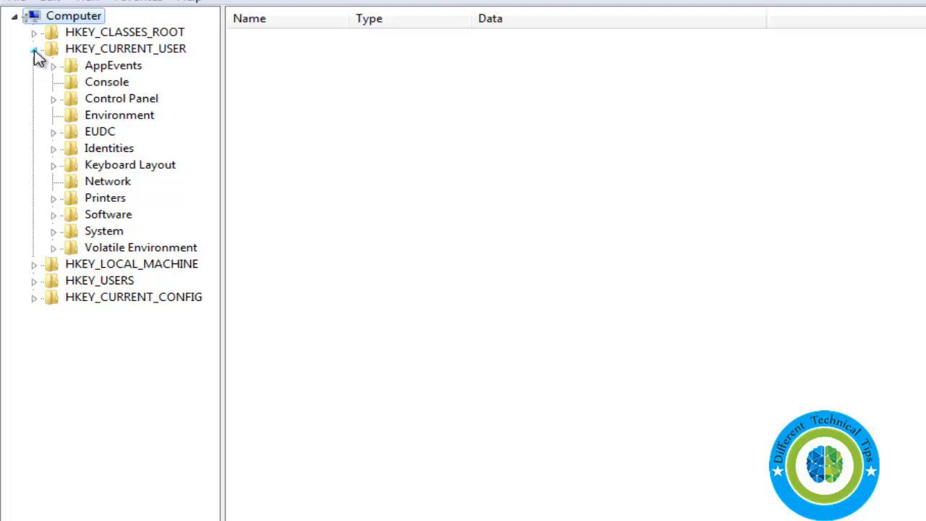
pyautogui.click(52, 214)
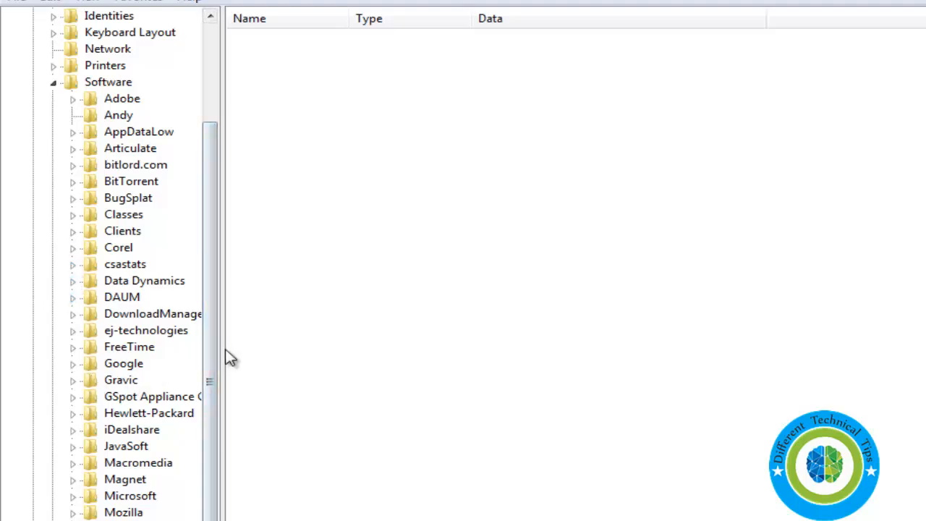
# In the DownloadManager key, change CheckUpdtVM value data from 10 to 0.
pyautogui.moveTo(223, 349); pyautogui.dragTo(320, 349)
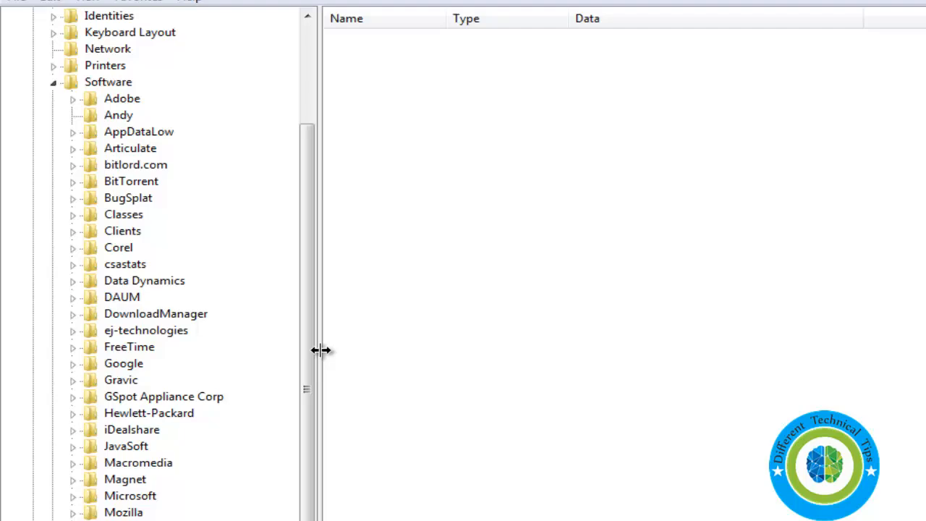
pyautogui.click(137, 316)
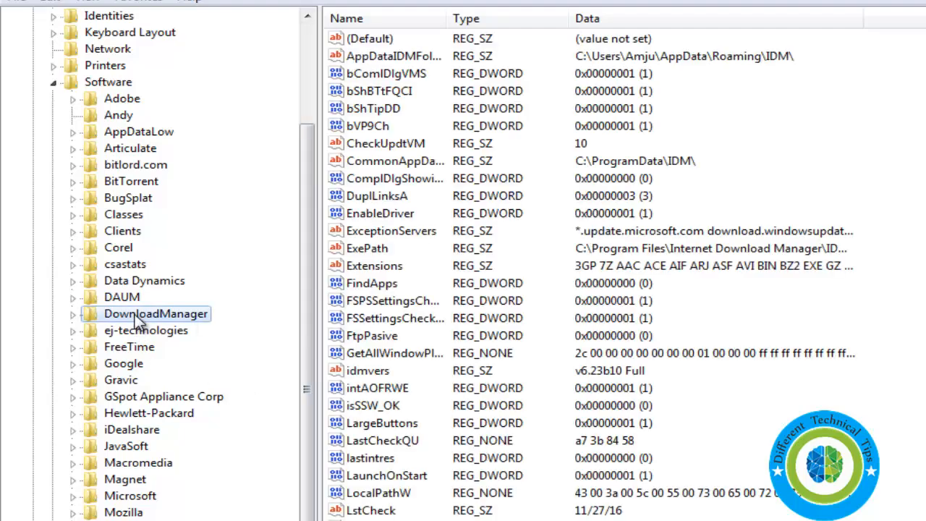
pyautogui.scroll(-2, 138, 318)
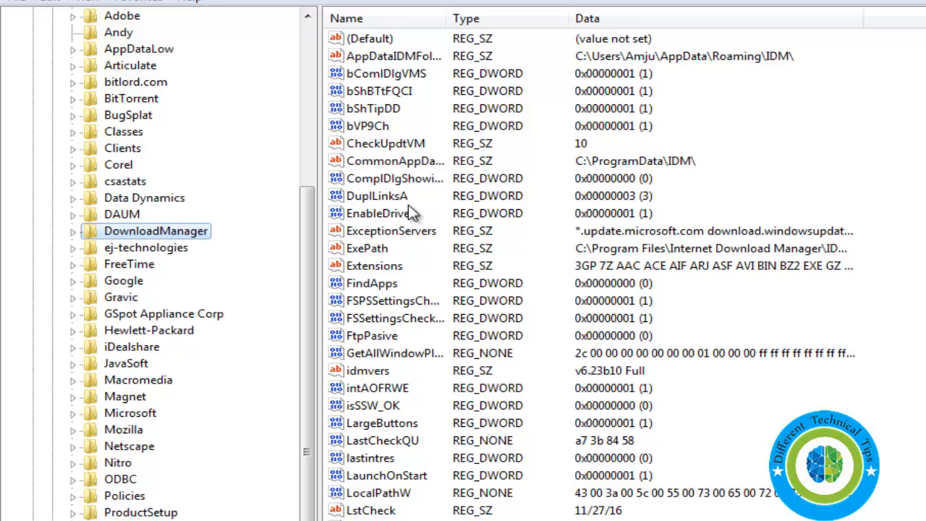
pyautogui.click(405, 144)
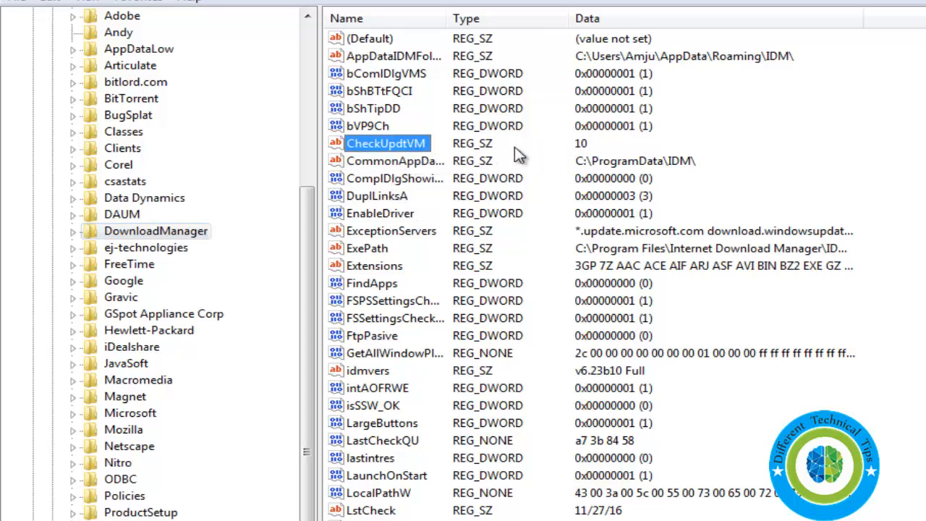
pyautogui.doubleClick(383, 143)
pyautogui.moveTo(289, 76); pyautogui.dragTo(561, 128)
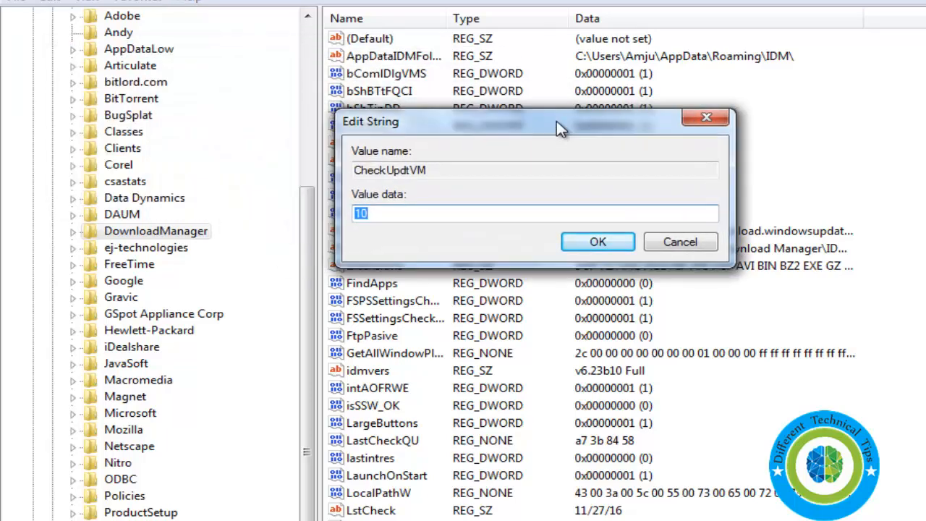
pyautogui.write('0')
pyautogui.click(598, 242)
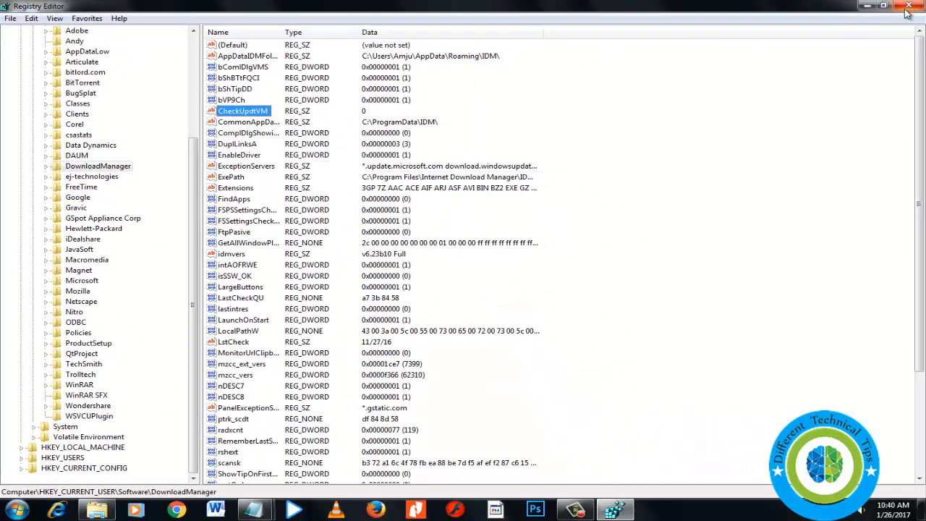
# Close Registry Editor and browse to C:\Windows\System32\drivers\etc.
pyautogui.click(910, 6)
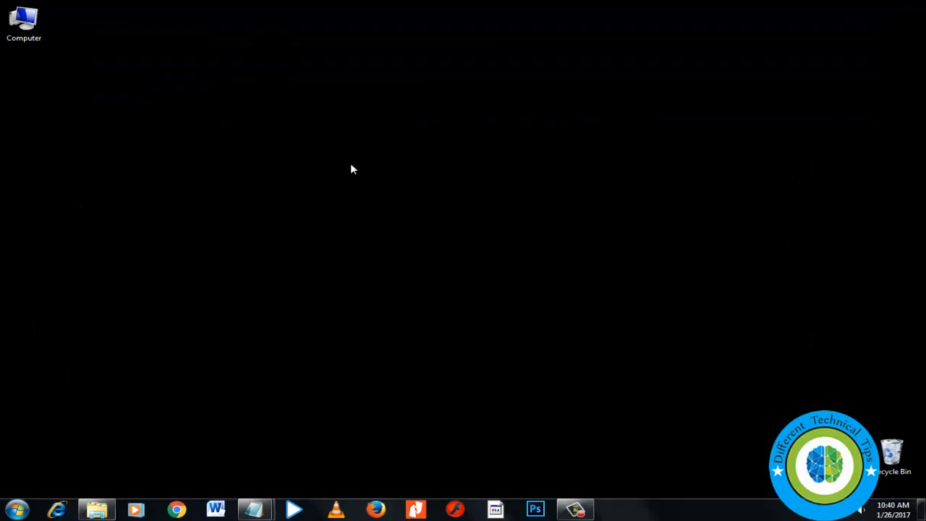
pyautogui.doubleClick(24, 22)
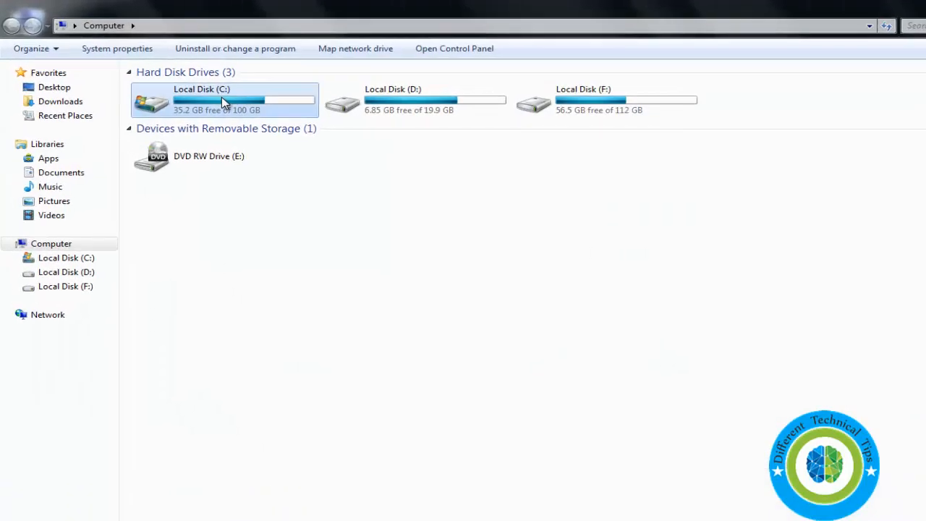
pyautogui.doubleClick(191, 87)
pyautogui.doubleClick(247, 235)
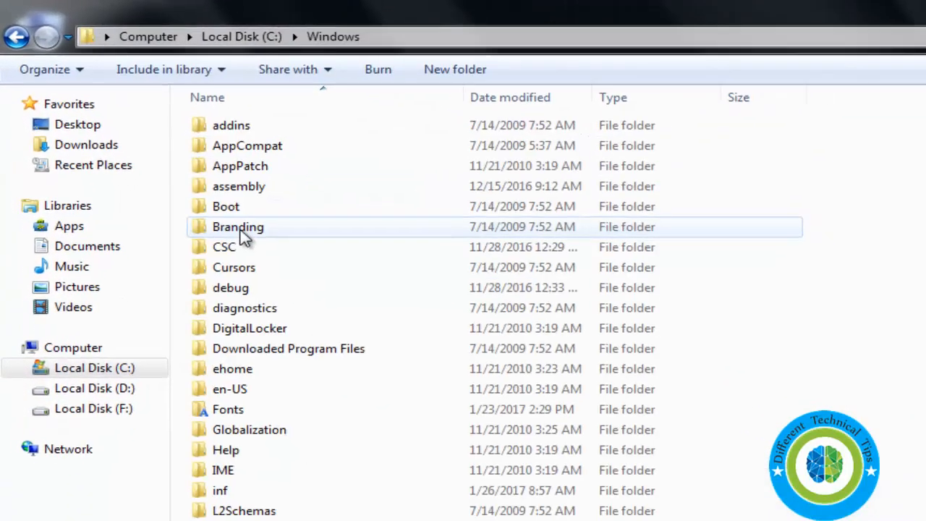
pyautogui.scroll(-15, 165, 158)
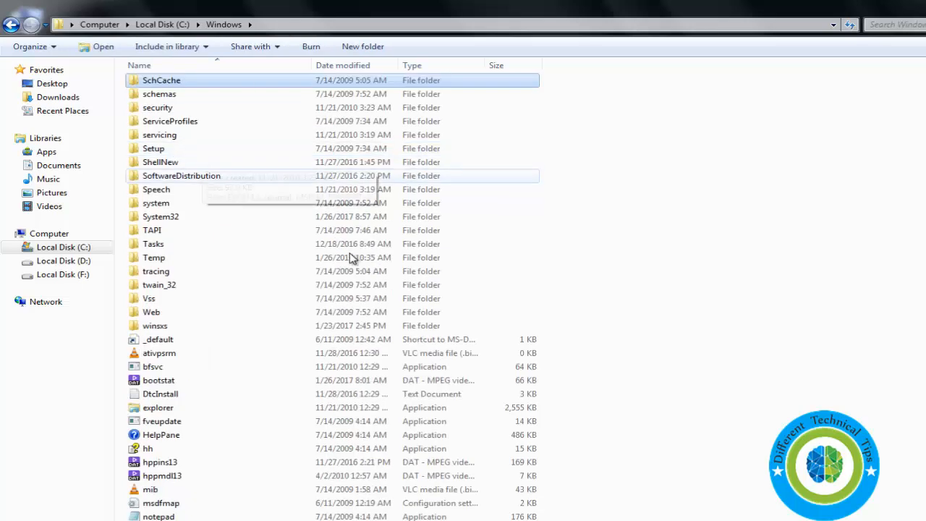
pyautogui.doubleClick(160, 217)
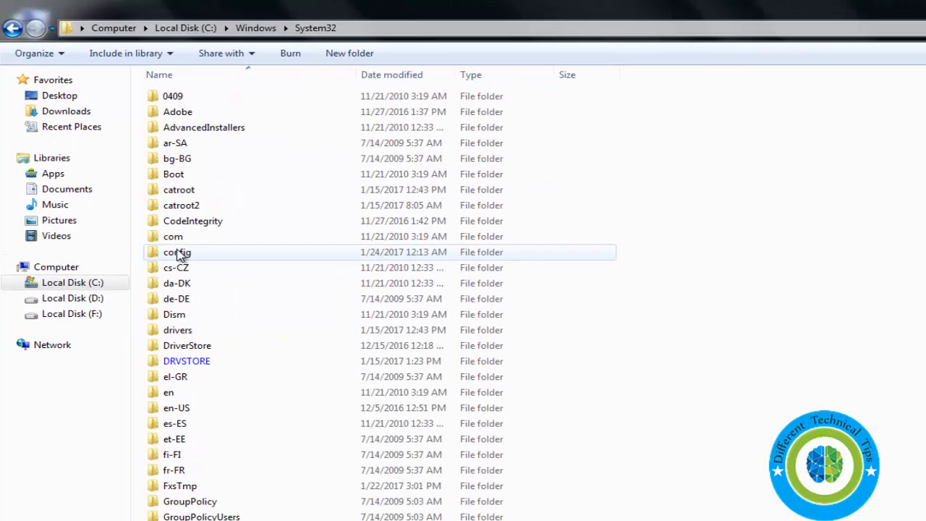
pyautogui.click(178, 284)
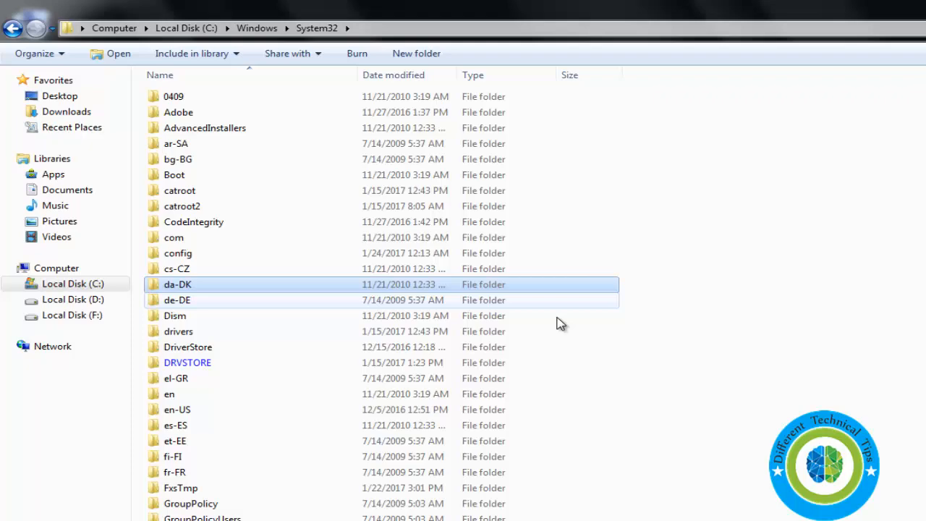
pyautogui.doubleClick(178, 332)
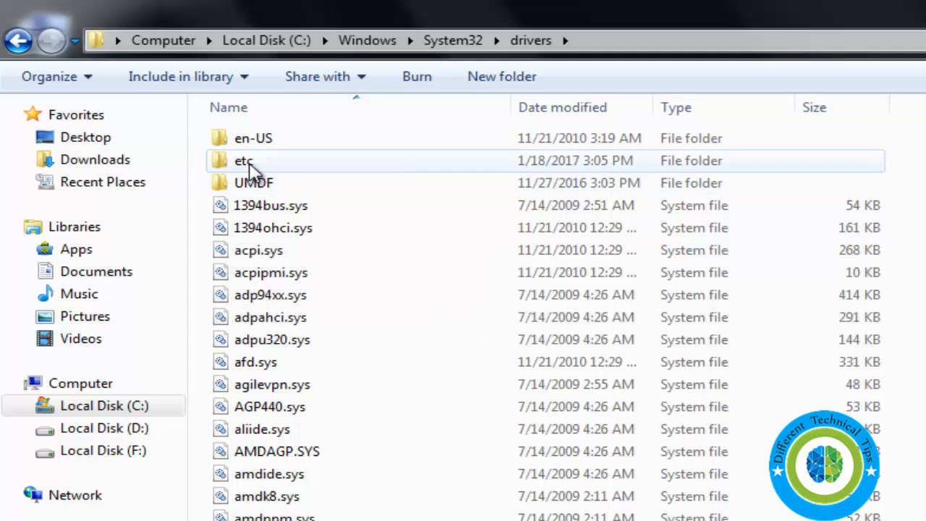
pyautogui.doubleClick(251, 167)
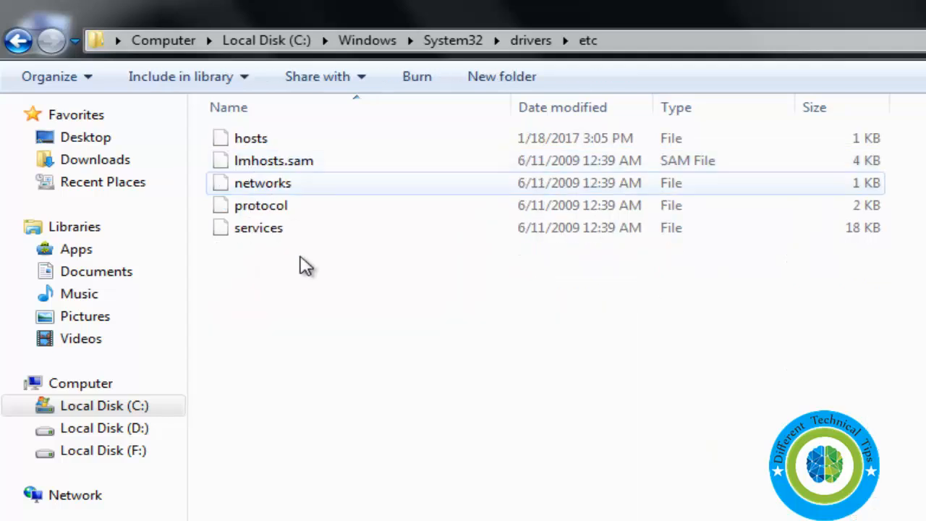
# Copy the hosts file and minimize Explorer to reach the desktop.
pyautogui.click(244, 141)
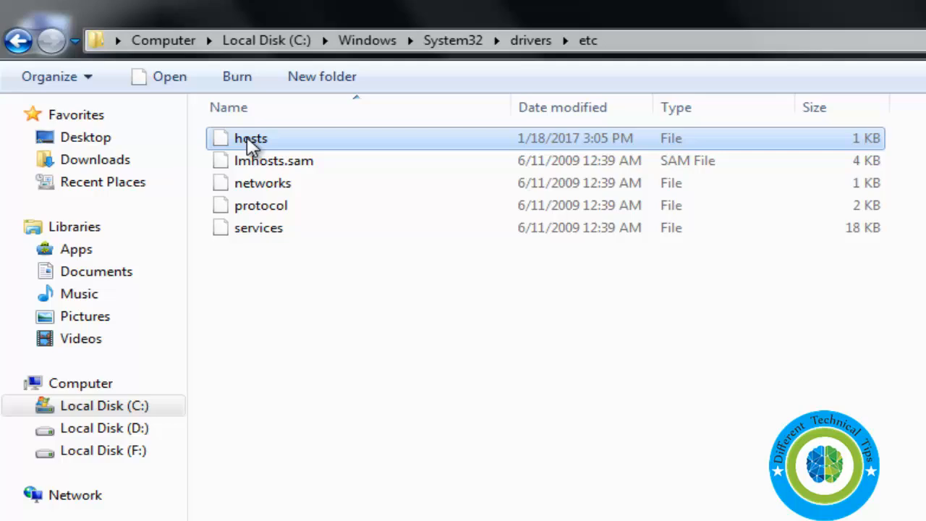
pyautogui.rightClick(250, 143)
pyautogui.click(297, 374)
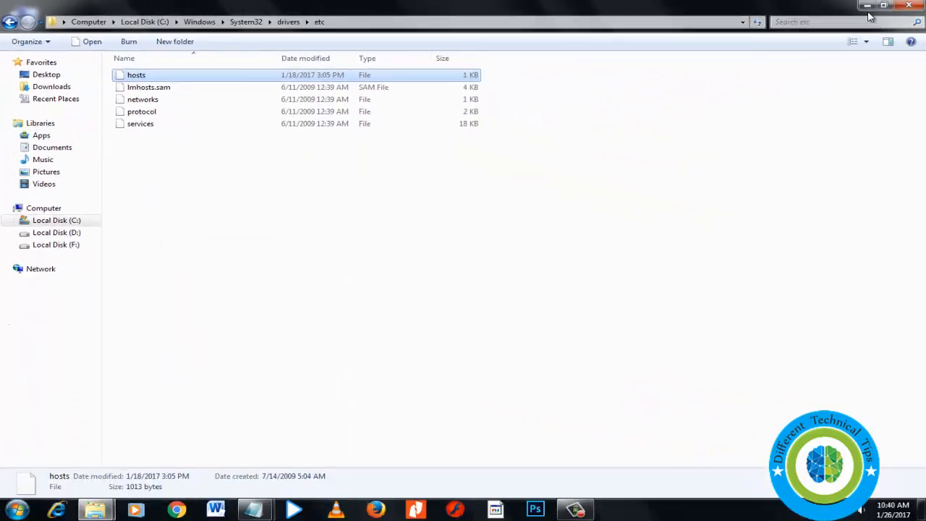
pyautogui.click(867, 6)
# Paste the hosts file onto the desktop.
pyautogui.rightClick(418, 142)
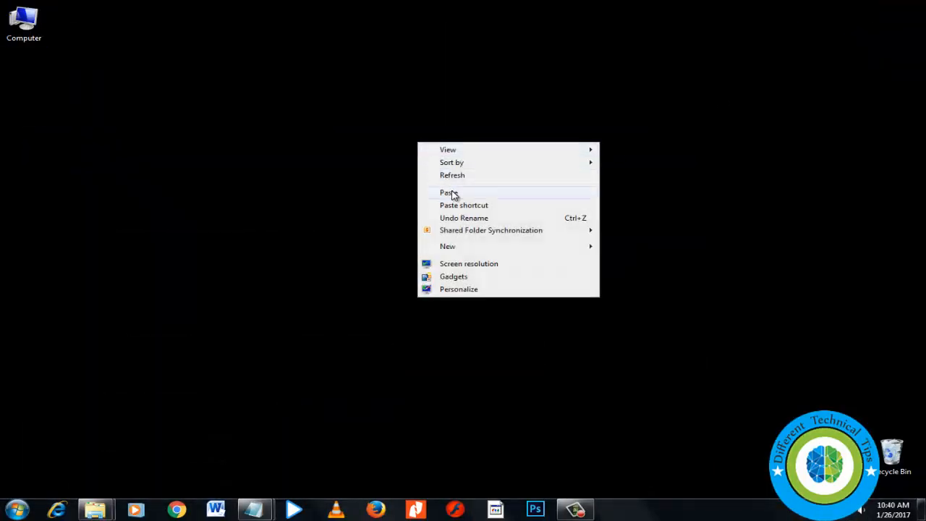
pyautogui.click(448, 192)
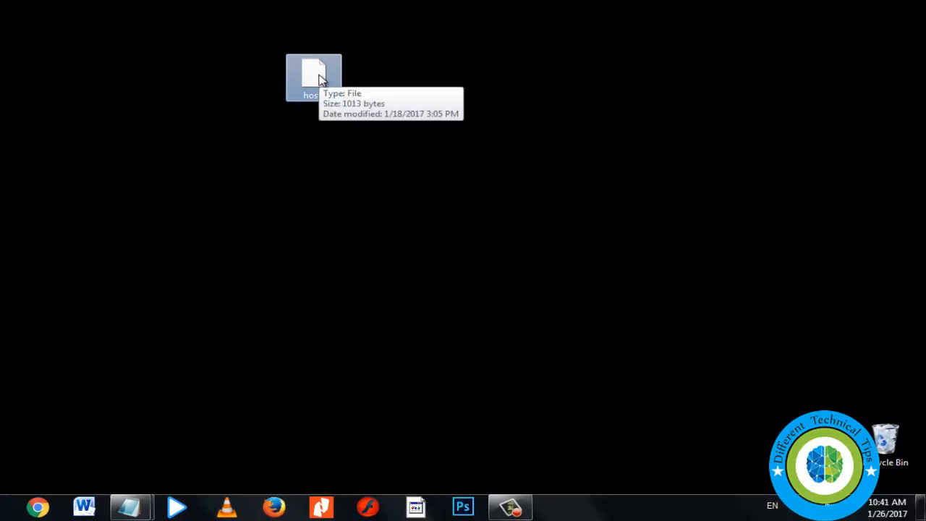
# Open the desktop hosts copy with Notepad via Open with.
pyautogui.rightClick(319, 74)
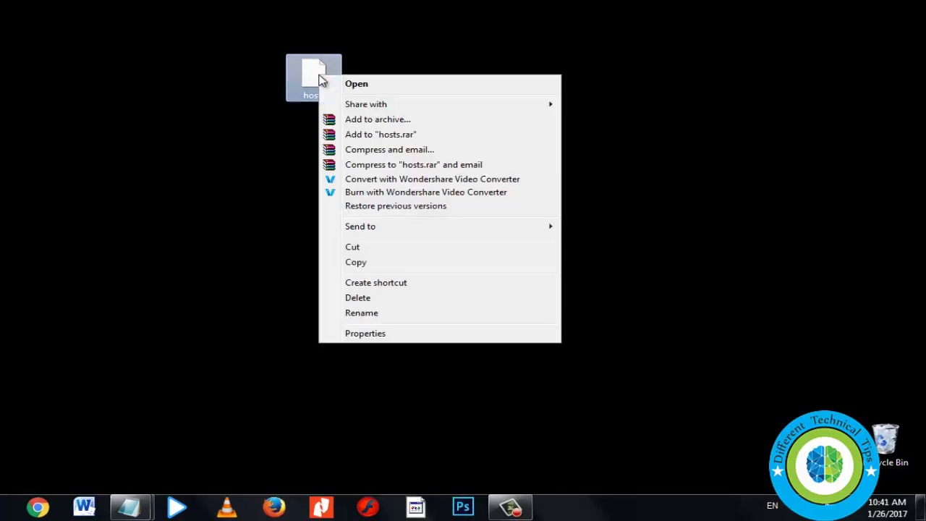
pyautogui.click(356, 85)
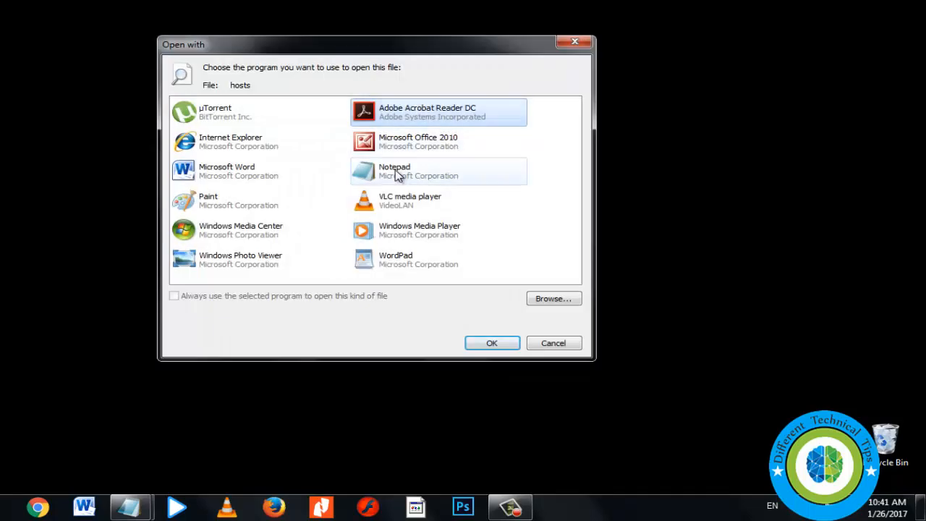
pyautogui.click(397, 174)
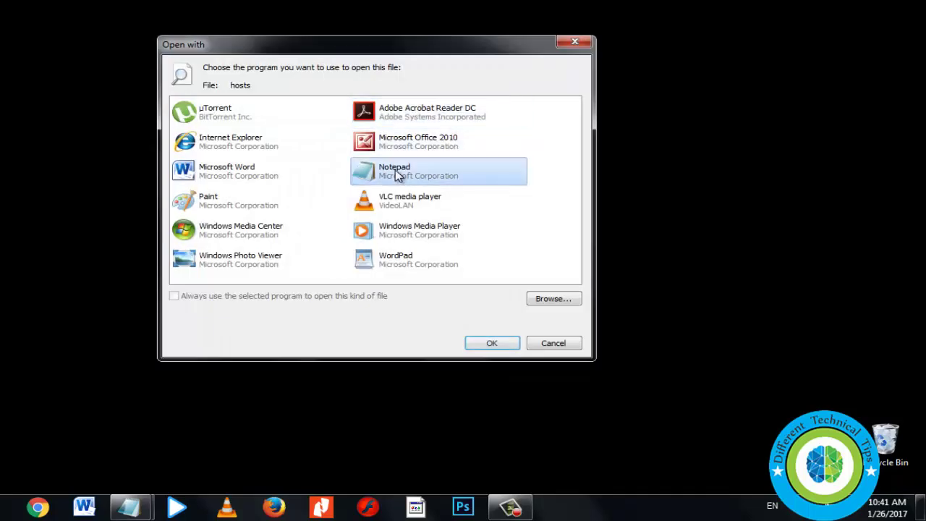
pyautogui.click(492, 344)
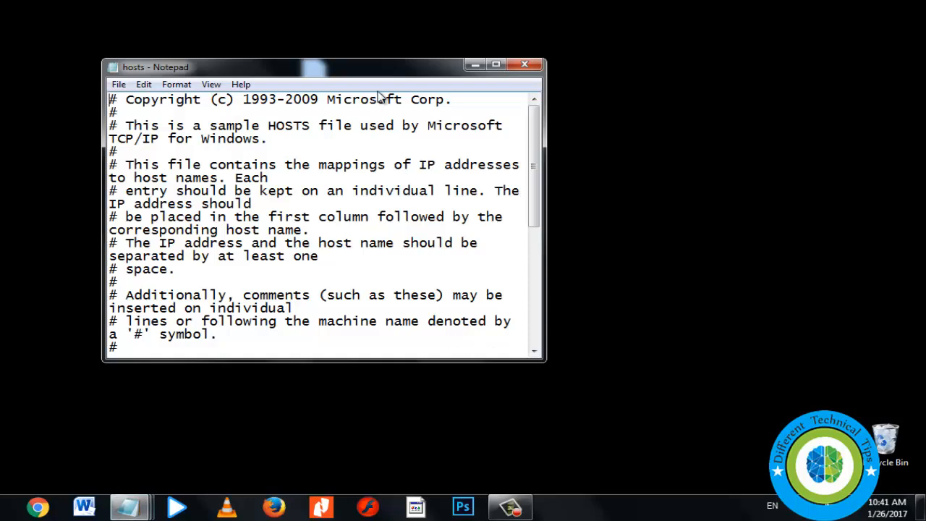
# Copy all nine IDM domain lines from the 'changes in hosts file' document.
pyautogui.doubleClick(379, 67)
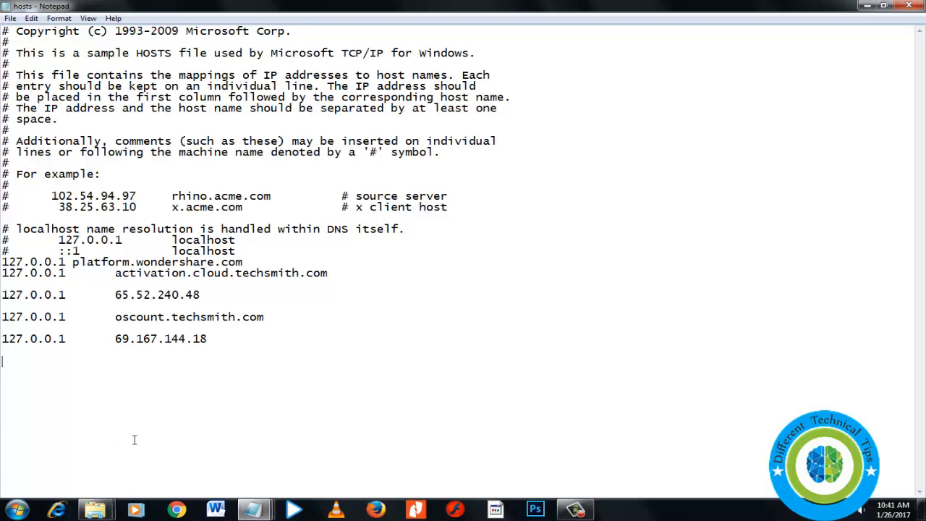
pyautogui.click(252, 509)
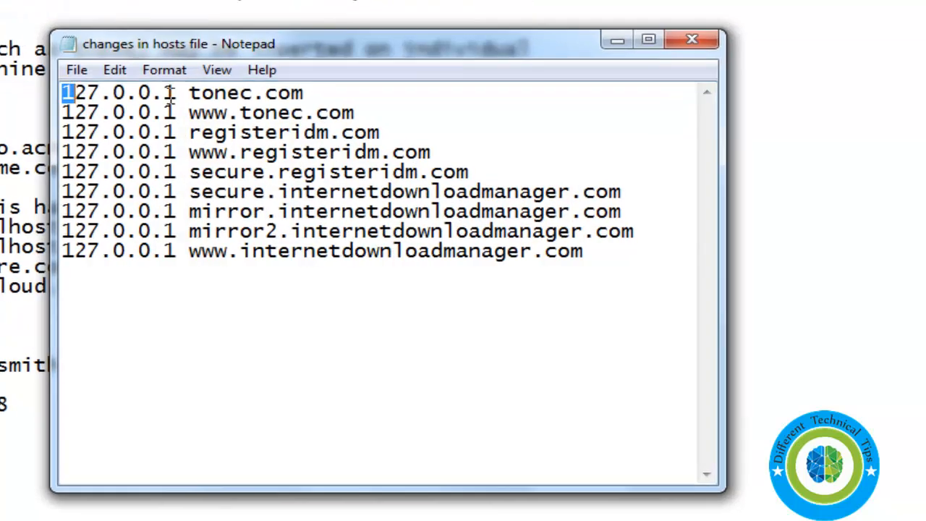
pyautogui.moveTo(65, 92); pyautogui.dragTo(652, 269)
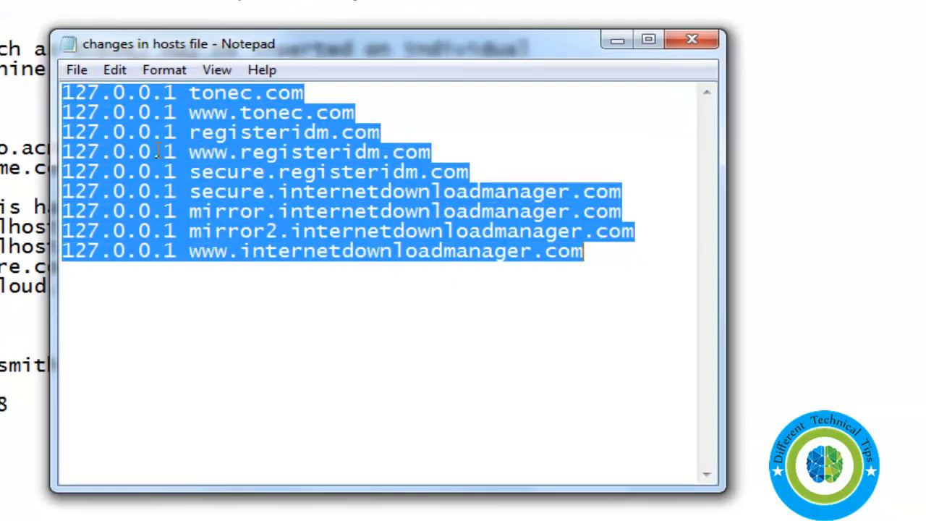
pyautogui.rightClick(291, 173)
pyautogui.click(354, 242)
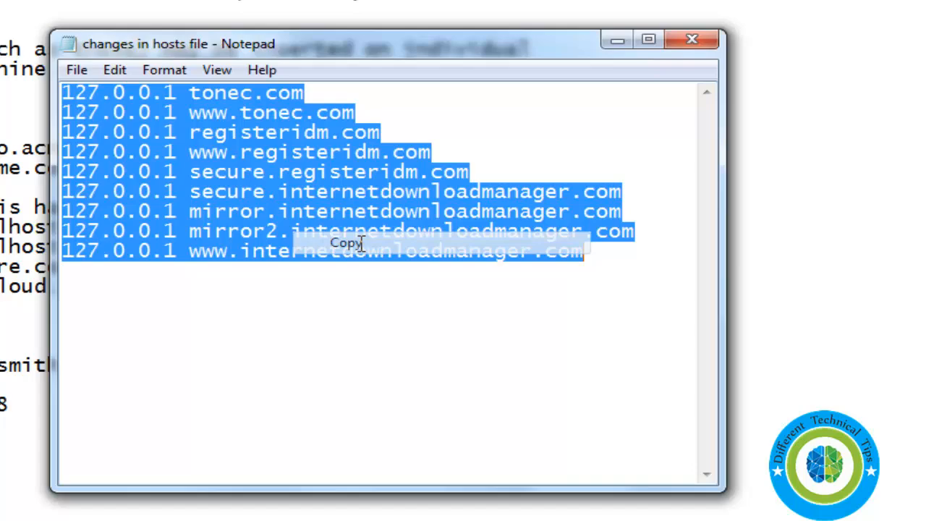
pyautogui.click(577, 103)
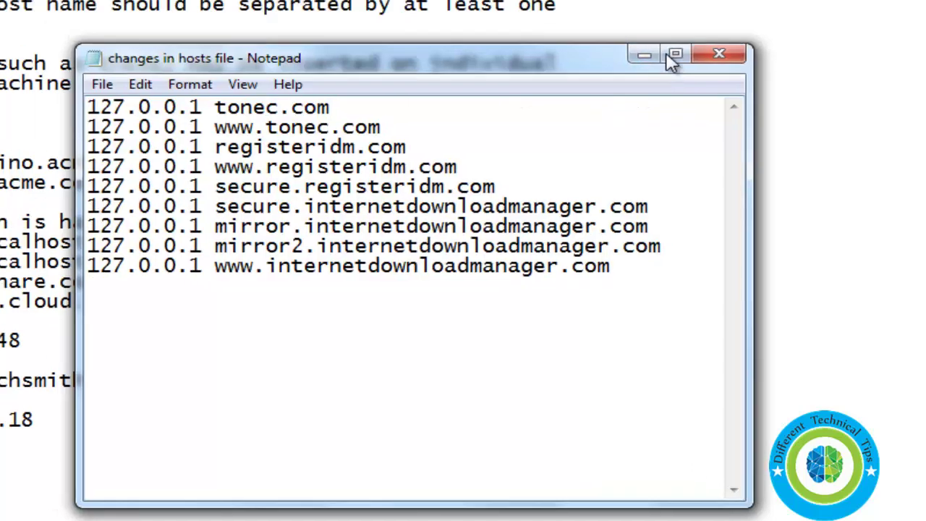
# Paste the 127.0.0.1 domain lines at the end of hosts and close Notepad, saving.
pyautogui.click(673, 56)
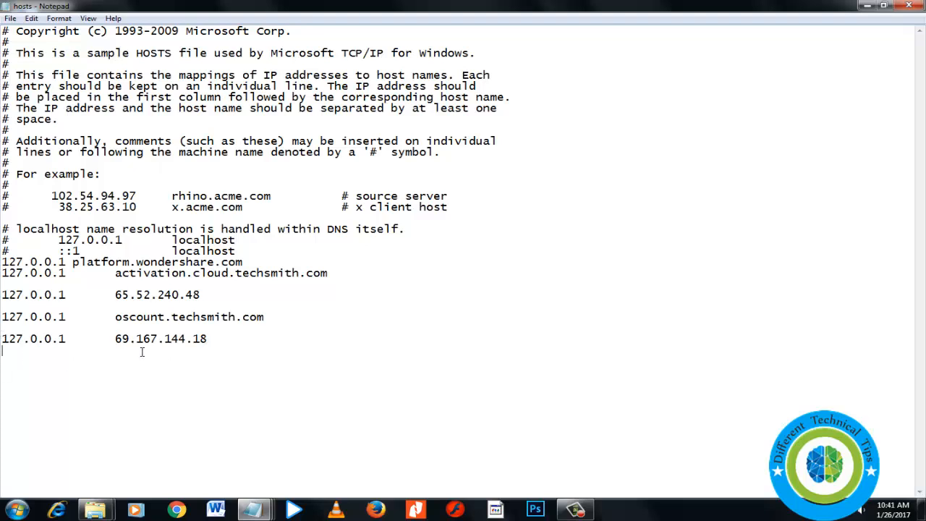
pyautogui.hotkey('ctrl', 'v')
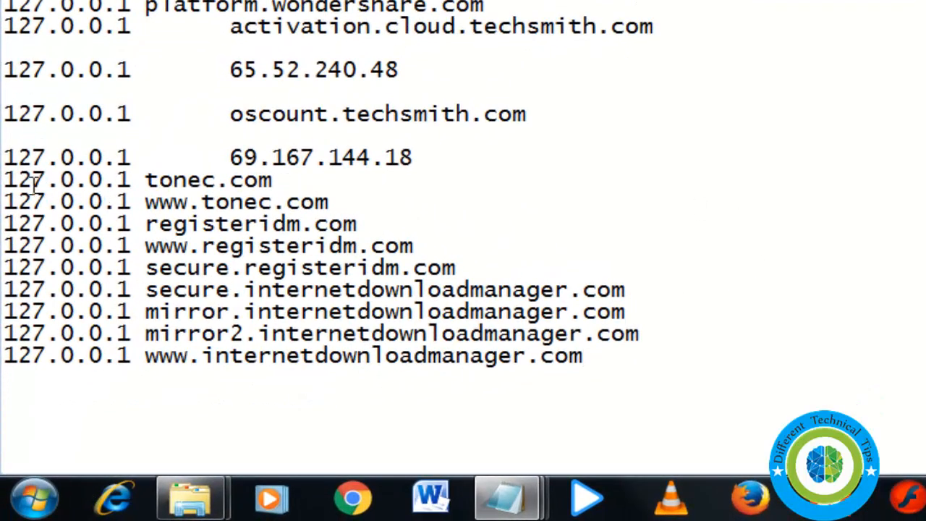
pyautogui.moveTo(6, 179); pyautogui.dragTo(695, 360)
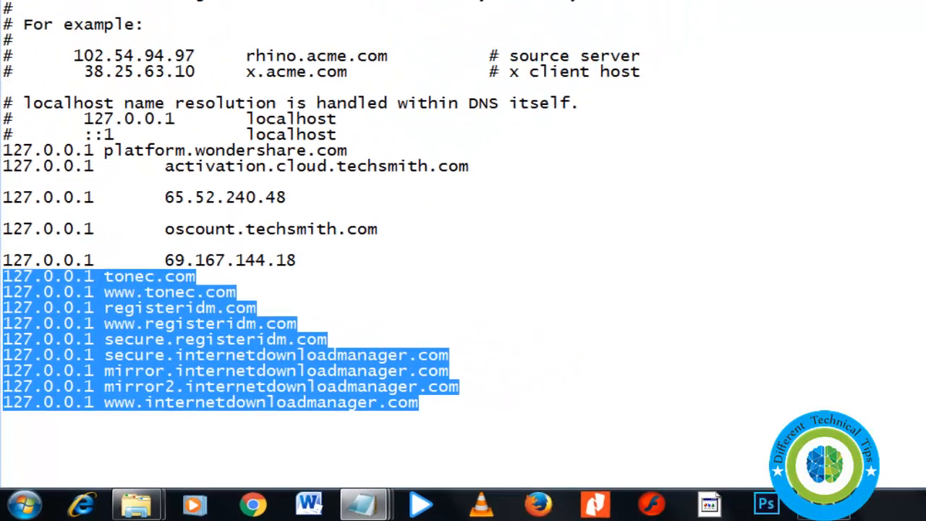
pyautogui.hotkey('alt', 'F4')
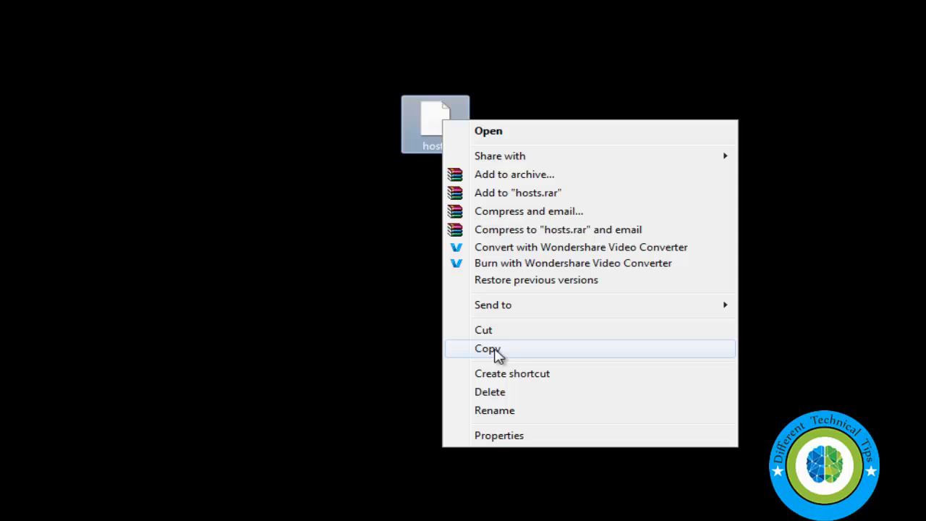
# Paste the edited desktop hosts into the etc folder with Copy and Replace, then close Explorer.
pyautogui.click(488, 349)
pyautogui.click(95, 511)
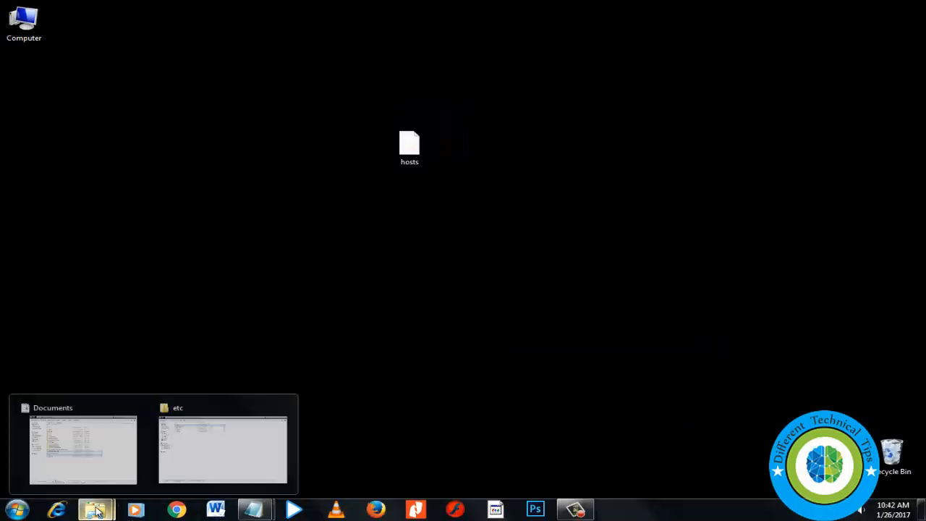
pyautogui.click(222, 449)
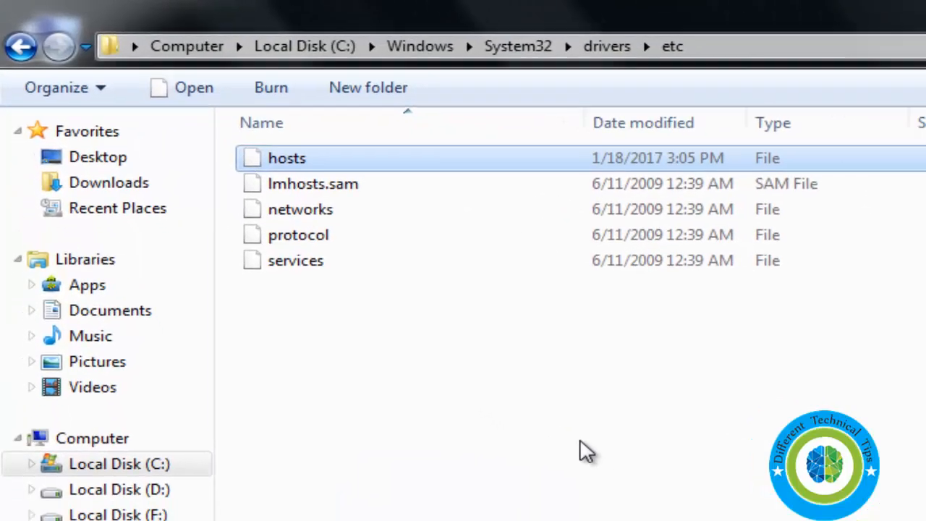
pyautogui.rightClick(362, 281)
pyautogui.click(256, 270)
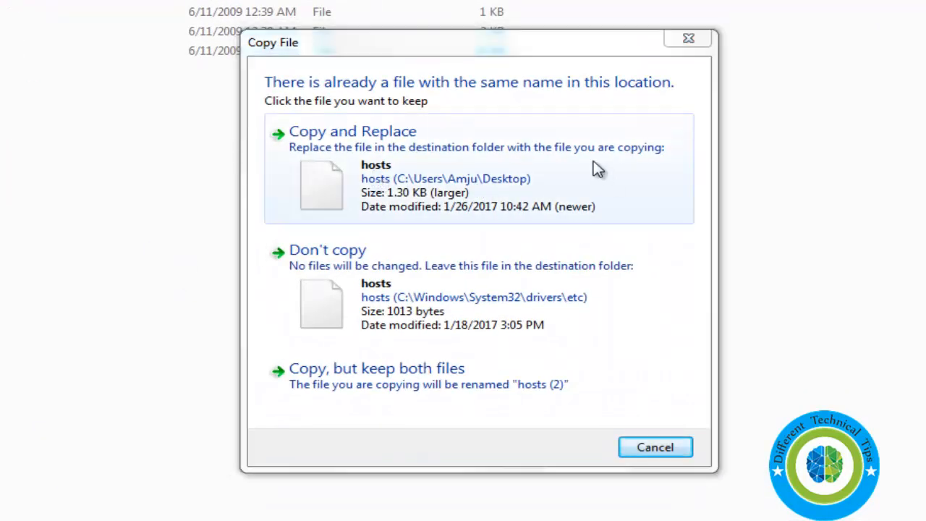
pyautogui.click(542, 187)
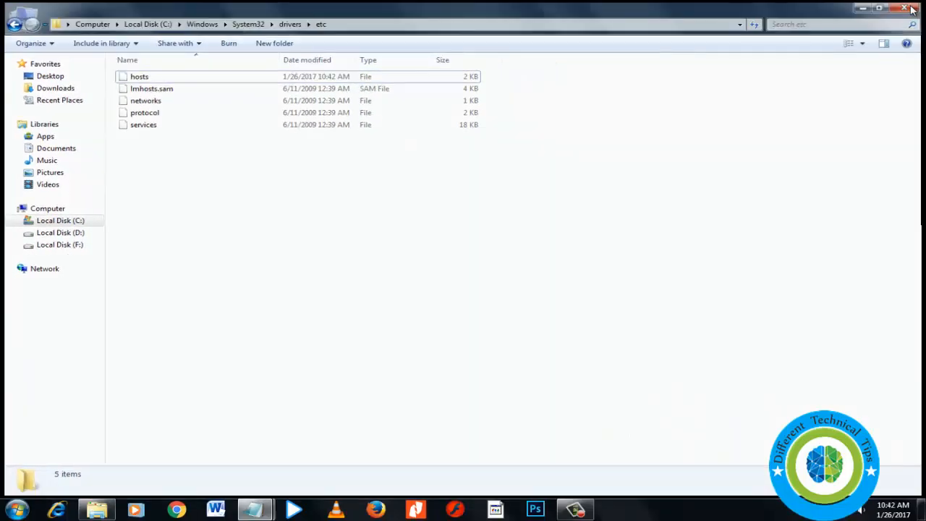
pyautogui.click(901, 11)
# Delete the leftover hosts copy from the desktop.
pyautogui.click(411, 147)
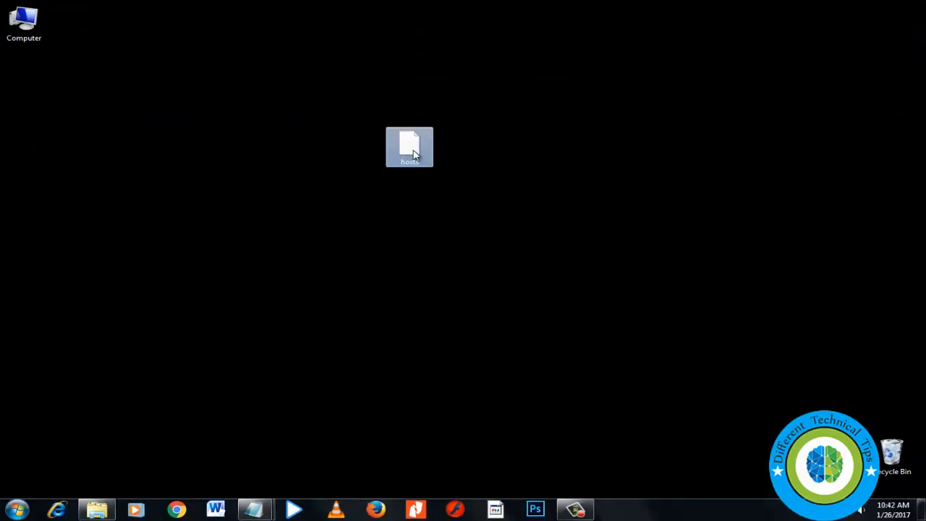
pyautogui.press('Delete')
pyautogui.press('Return')
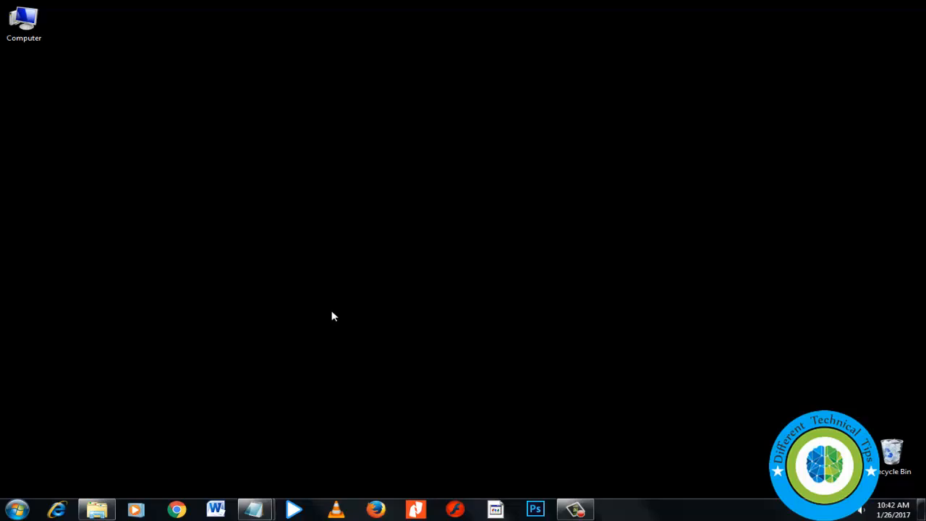
# Restart the computer from the Start menu shutdown options.
pyautogui.click(16, 510)
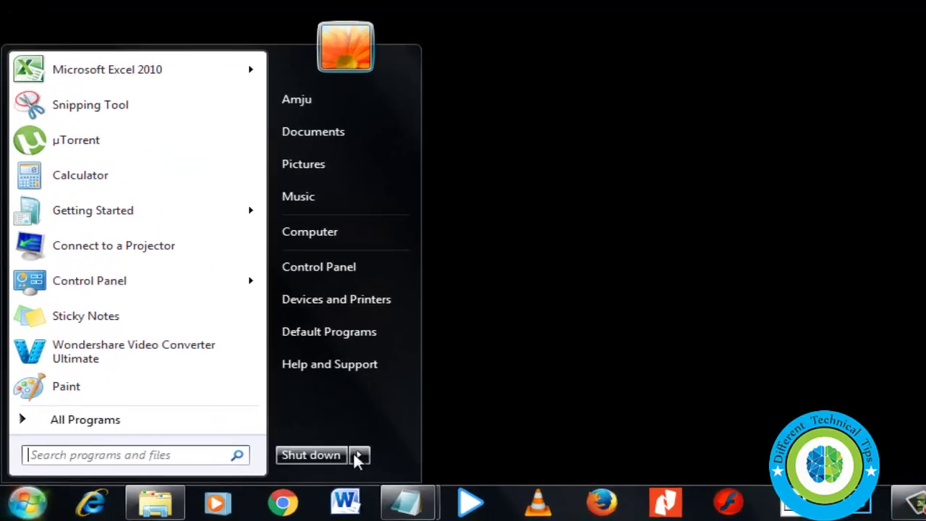
pyautogui.click(358, 456)
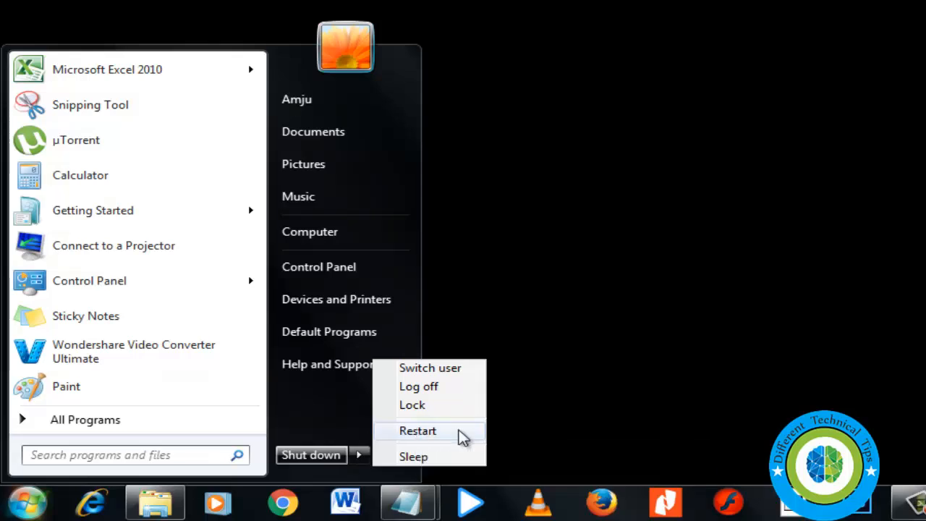
pyautogui.click(418, 431)
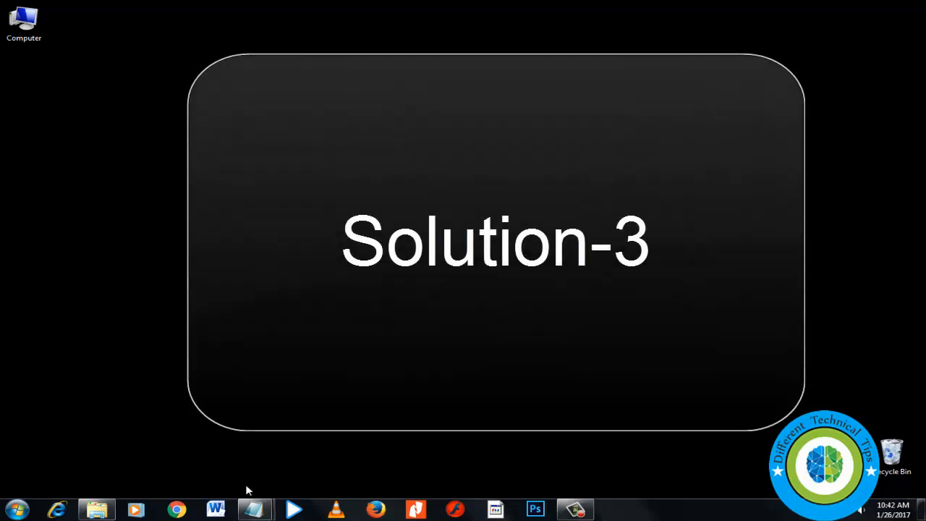
# Bring up the keys note from the taskbar and select all three serial keys.
pyautogui.click(254, 510)
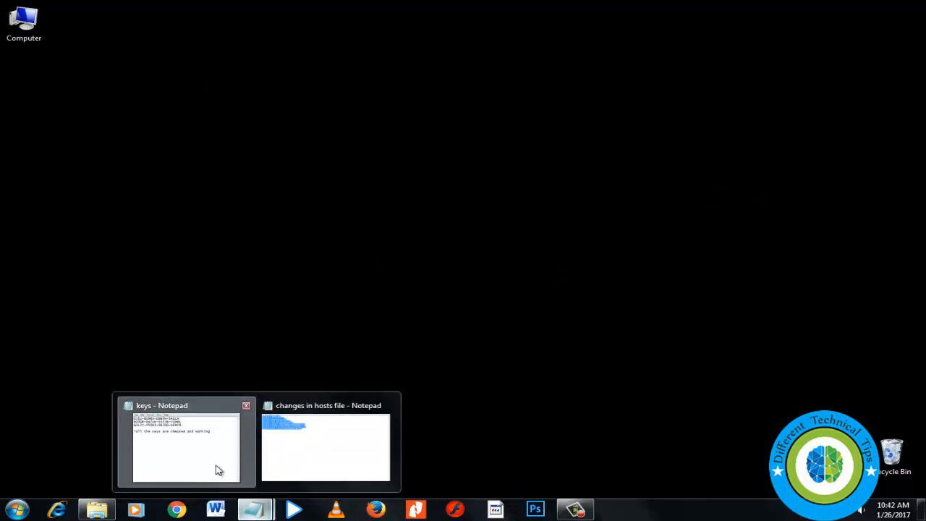
pyautogui.click(186, 446)
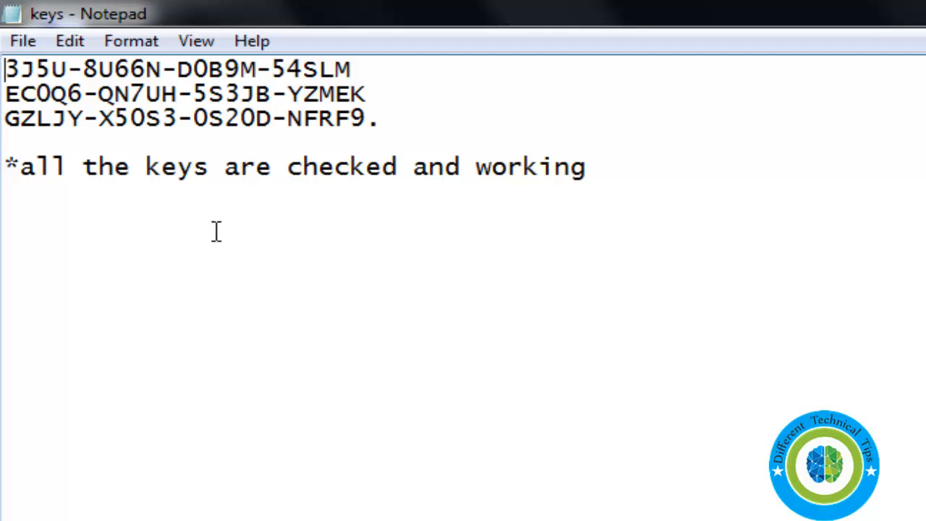
pyautogui.moveTo(6, 70); pyautogui.dragTo(643, 206)
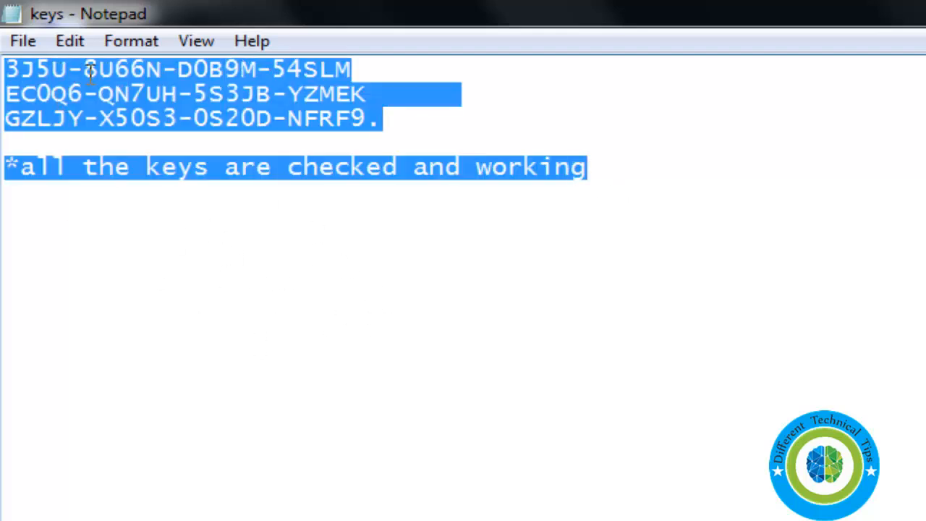
# Enlarge the selected keys text to font size 26 via Format > Font.
pyautogui.click(131, 40)
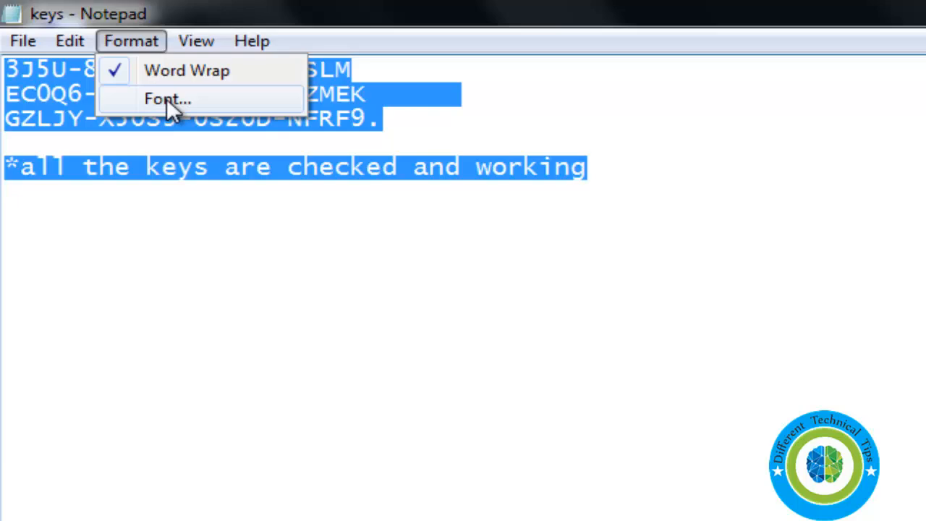
pyautogui.click(166, 98)
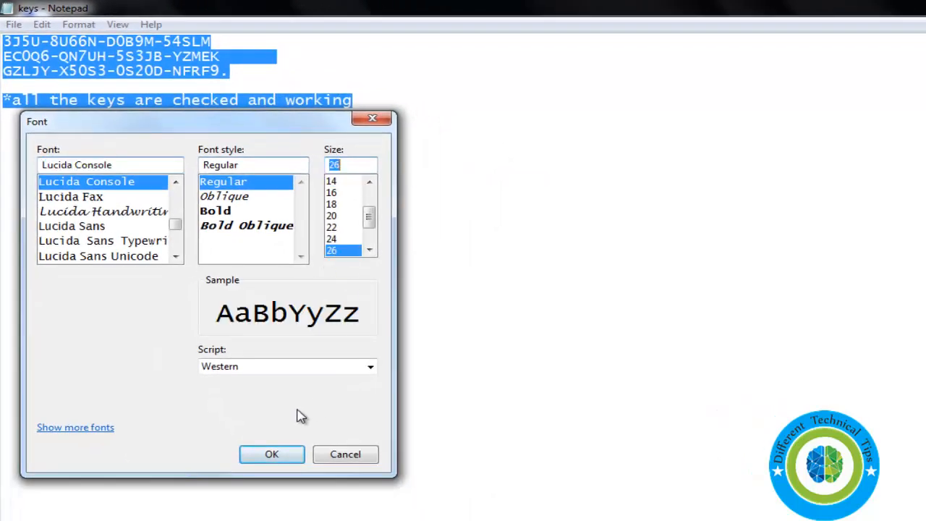
pyautogui.click(272, 454)
pyautogui.click(225, 281)
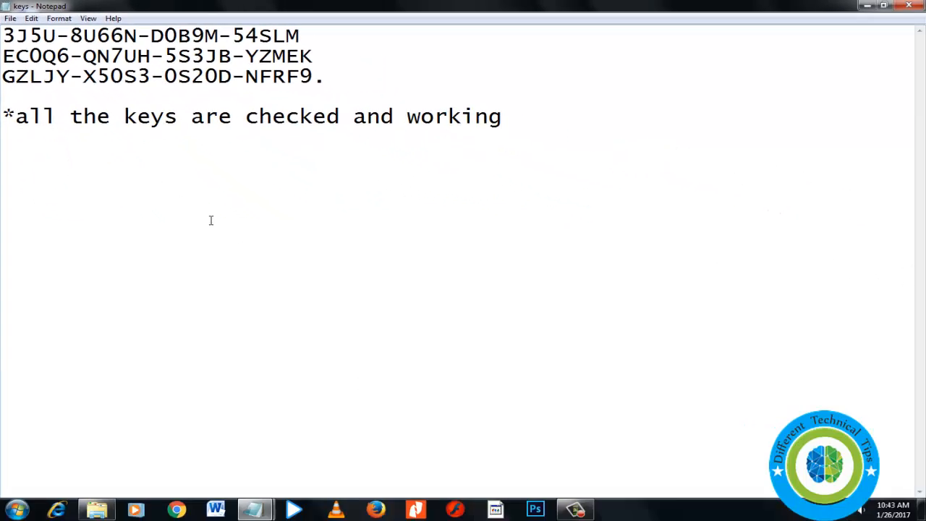
pyautogui.click(868, 6)
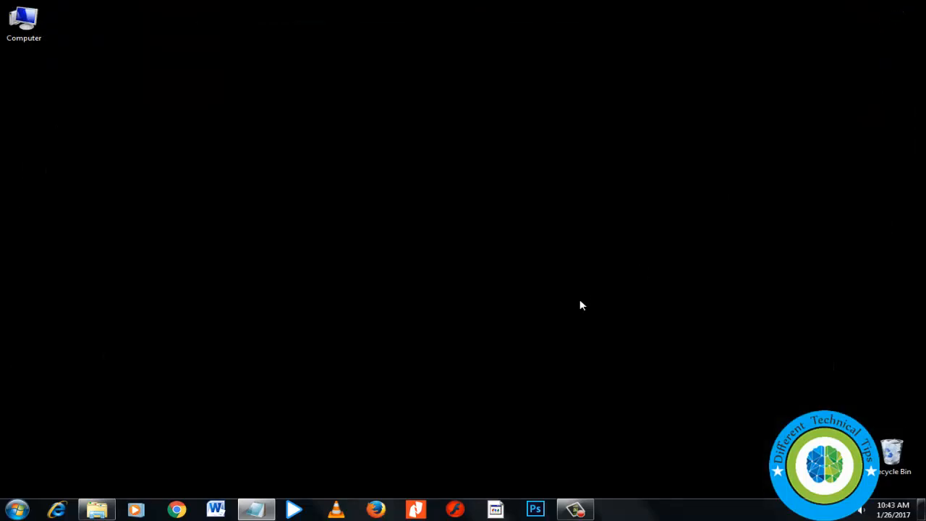